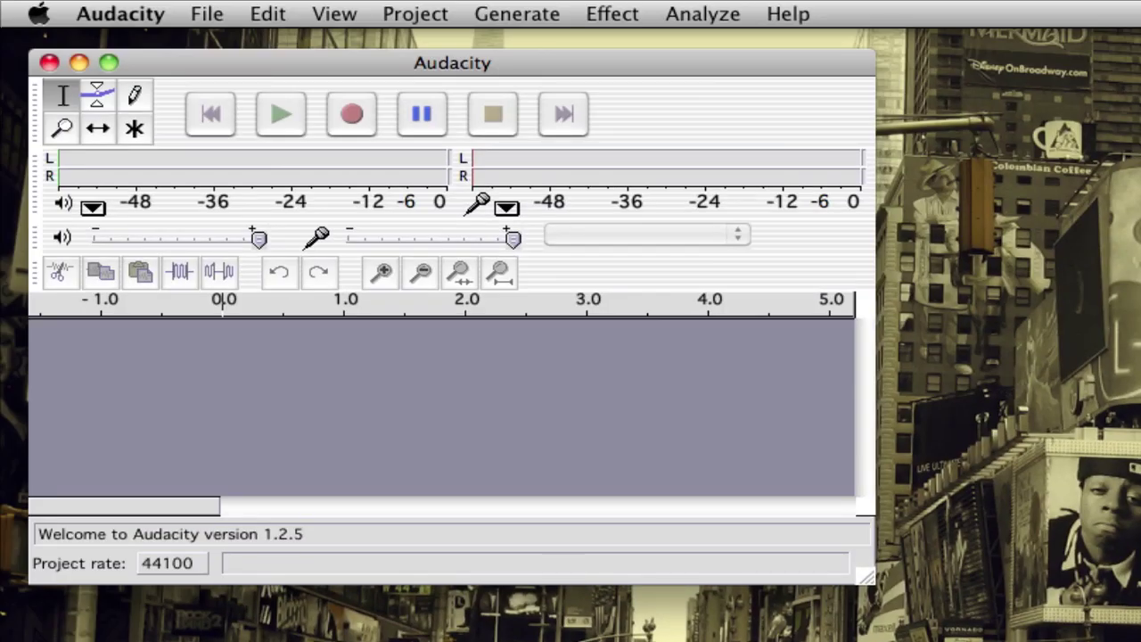
# Step: Import 133BPM_Don't_be_Sad.wav from the nickw324 intros folder as a stereo track
pyautogui.click(392, 14)
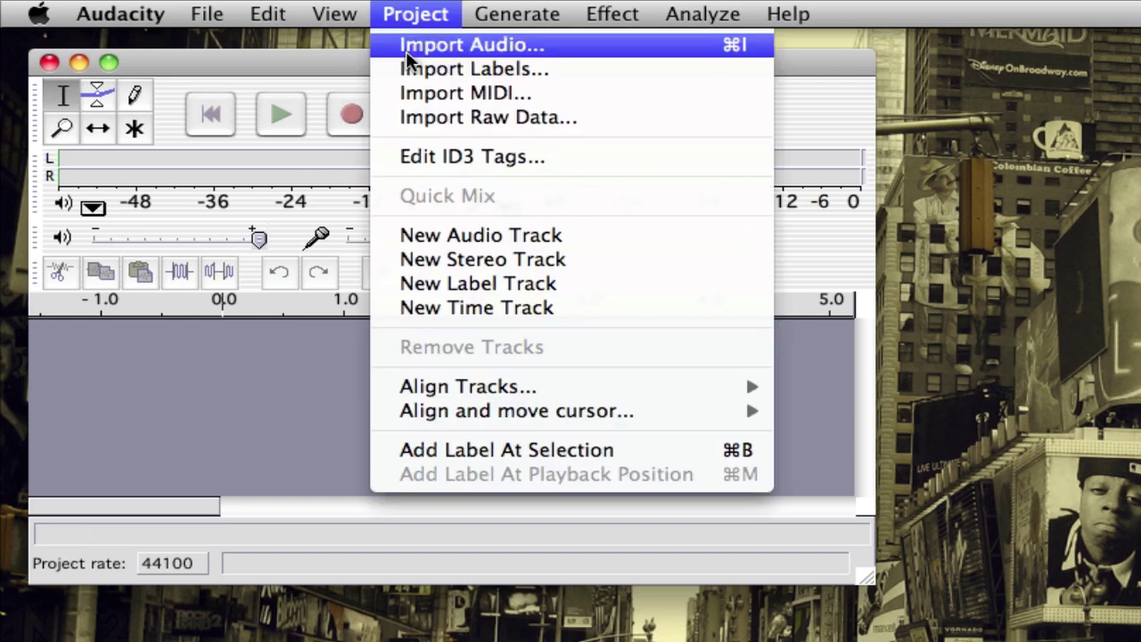
pyautogui.click(406, 46)
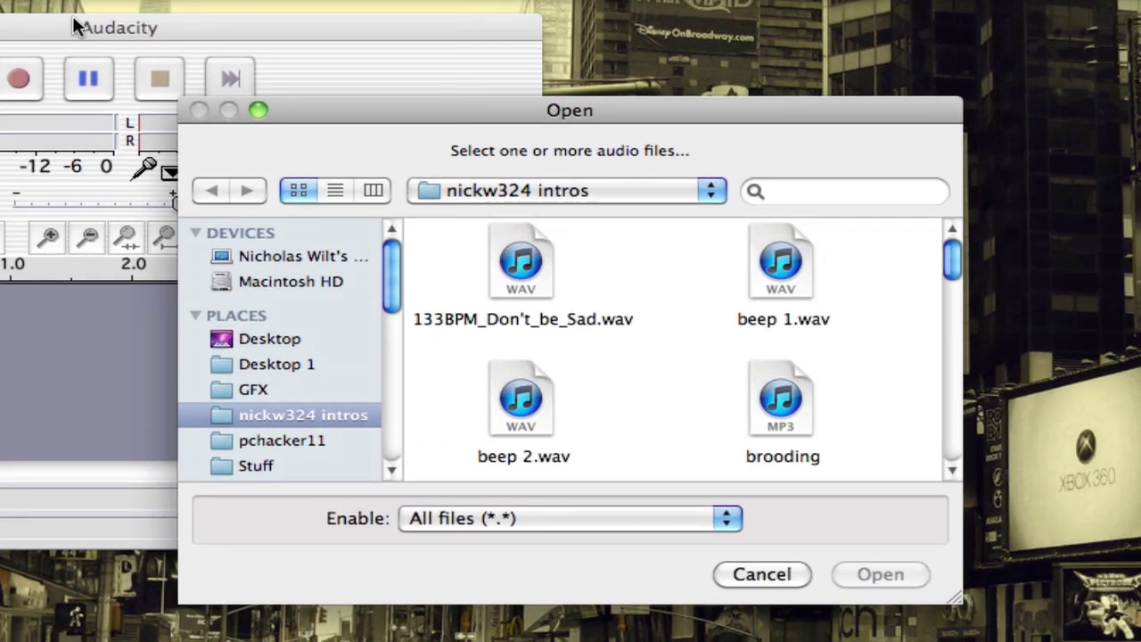
pyautogui.click(527, 276)
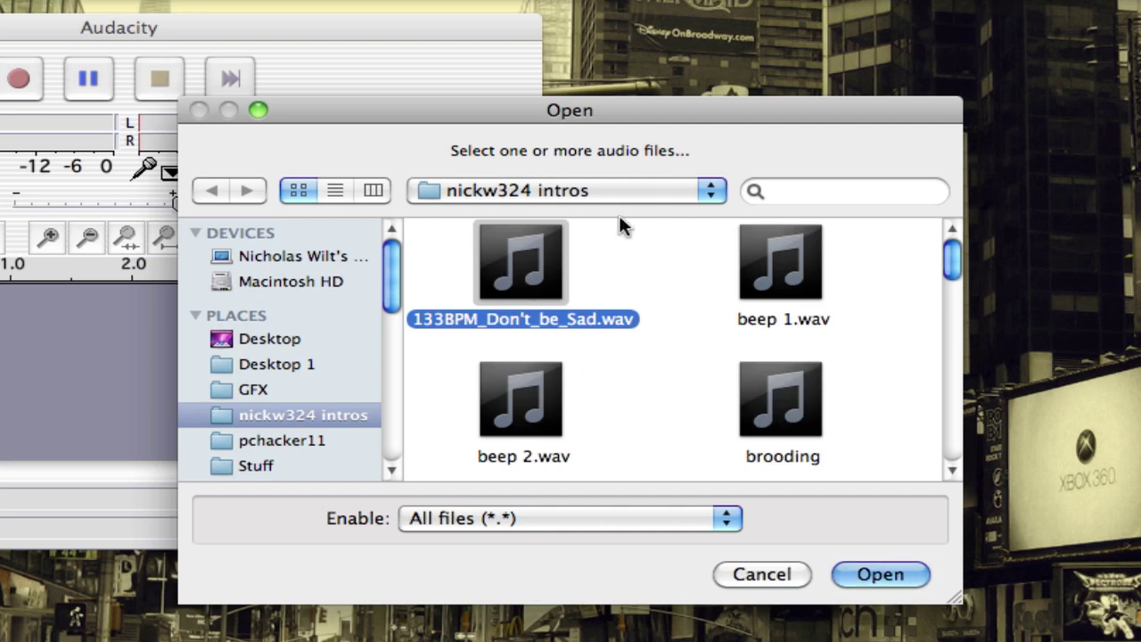
pyautogui.click(870, 581)
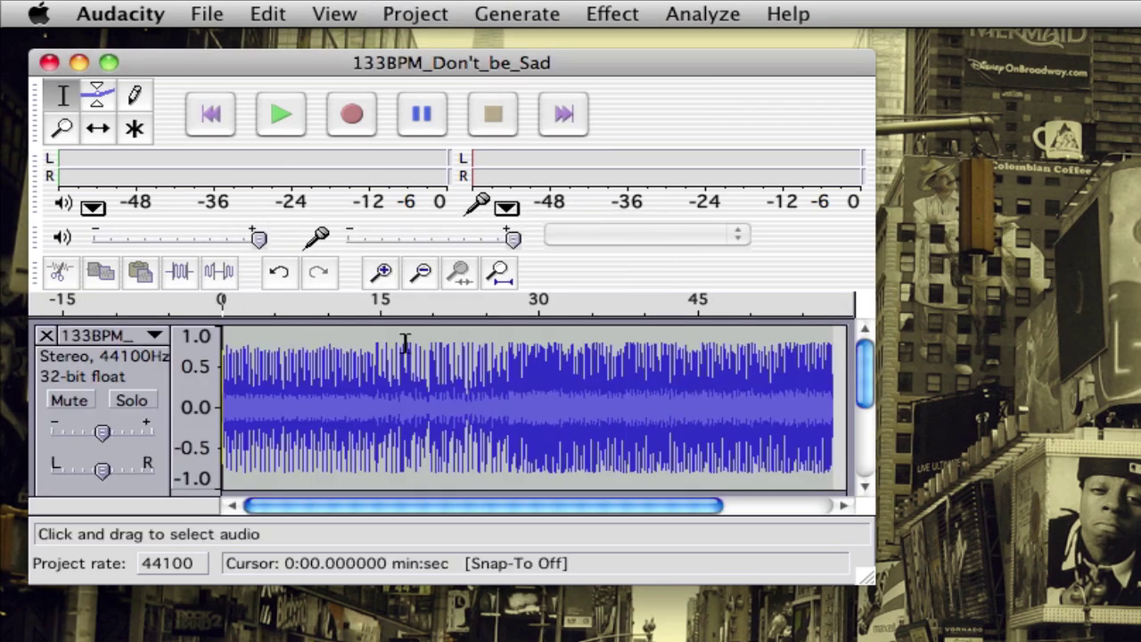
# Step: Scroll through the waveform and mark its end to check the song's 57.7-second length
pyautogui.moveTo(454, 504); pyautogui.dragTo(398, 505)
pyautogui.moveTo(546, 505); pyautogui.dragTo(656, 505)
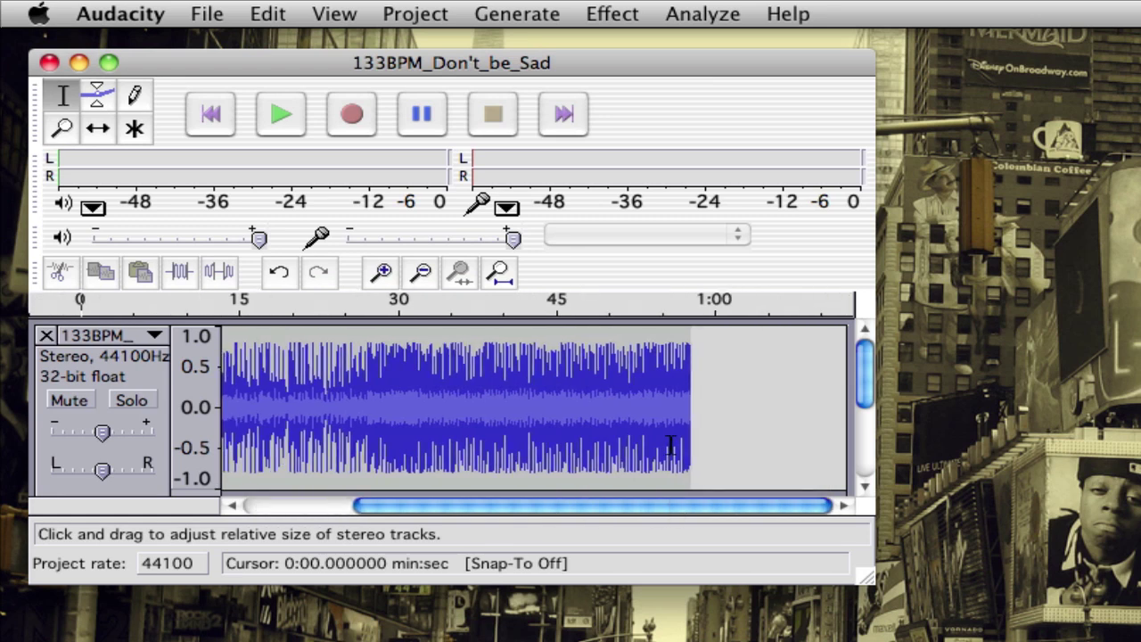
pyautogui.click(690, 330)
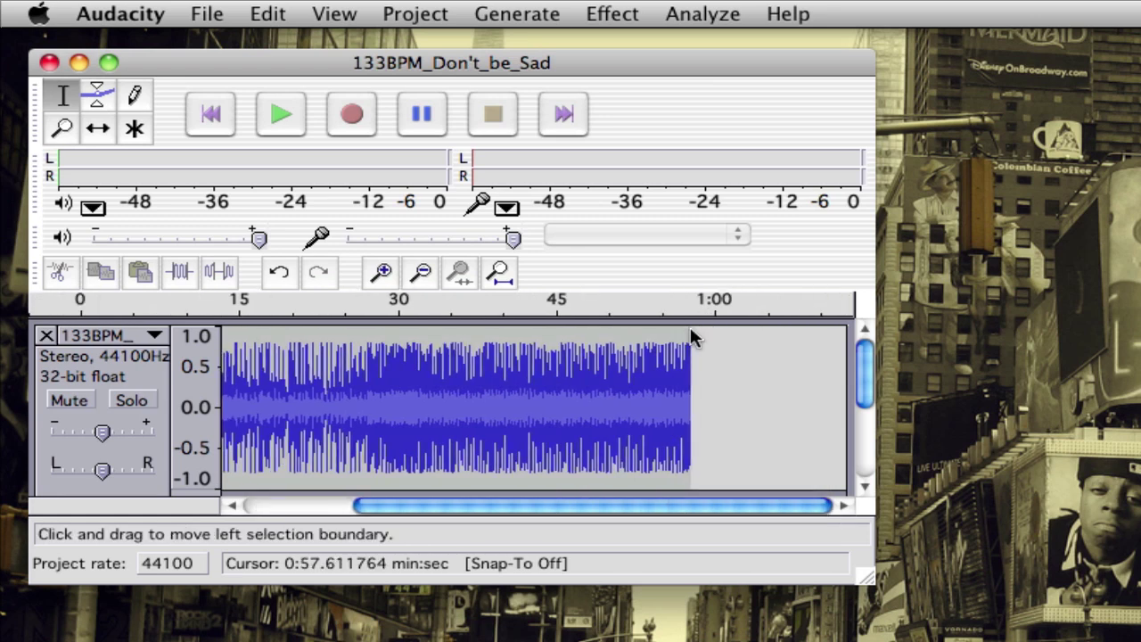
pyautogui.moveTo(727, 504); pyautogui.dragTo(615, 504)
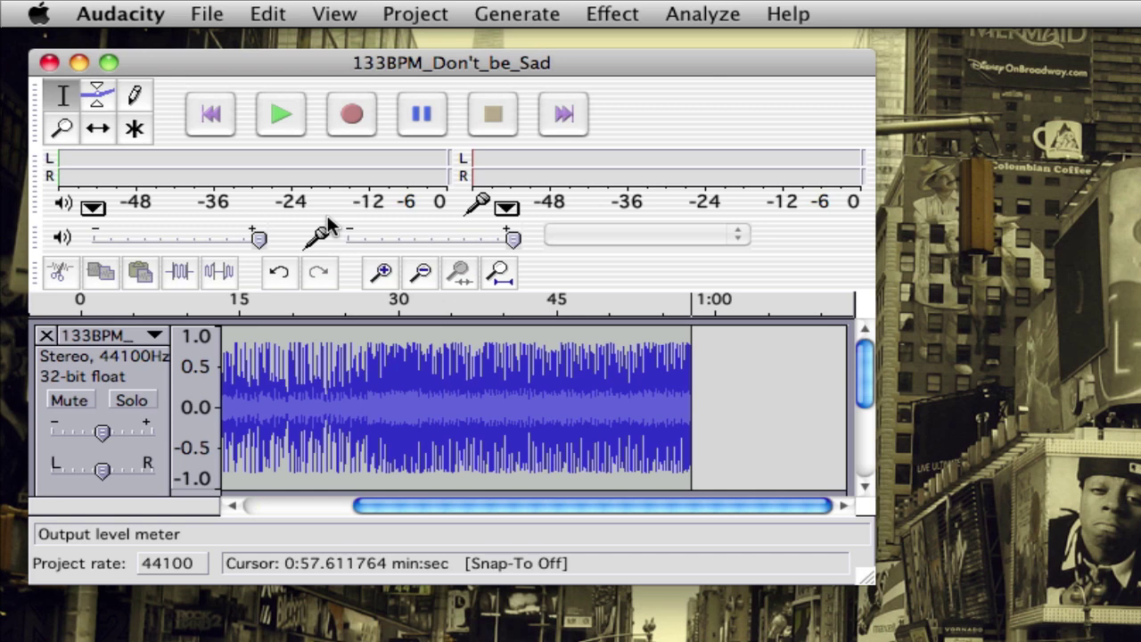
pyautogui.moveTo(688, 506); pyautogui.dragTo(517, 506)
pyautogui.click(593, 12)
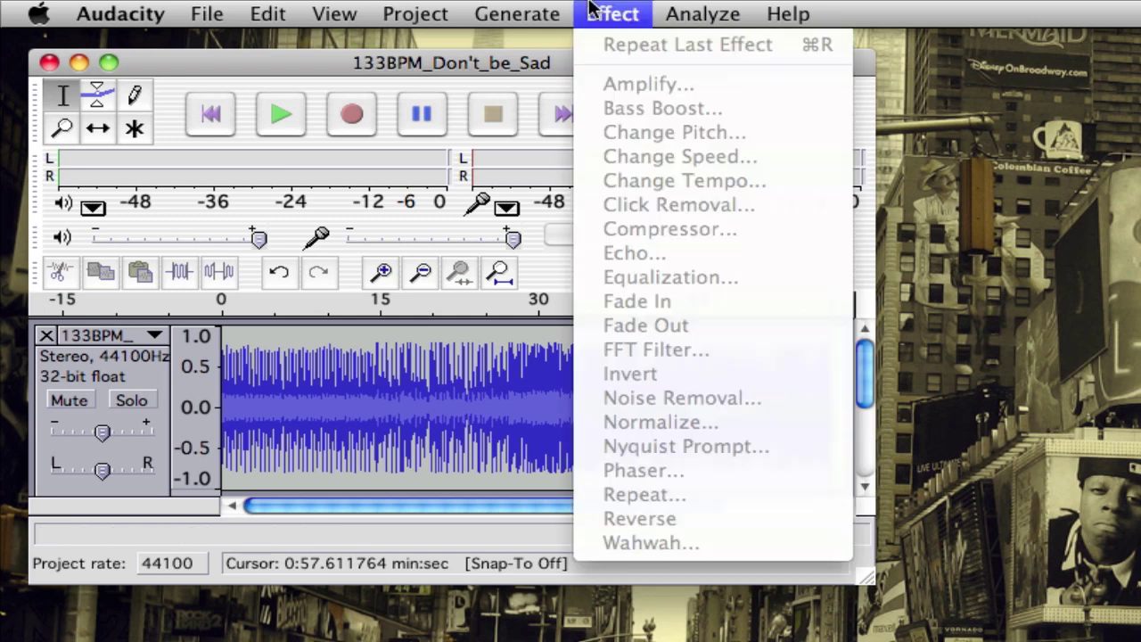
pyautogui.click(591, 9)
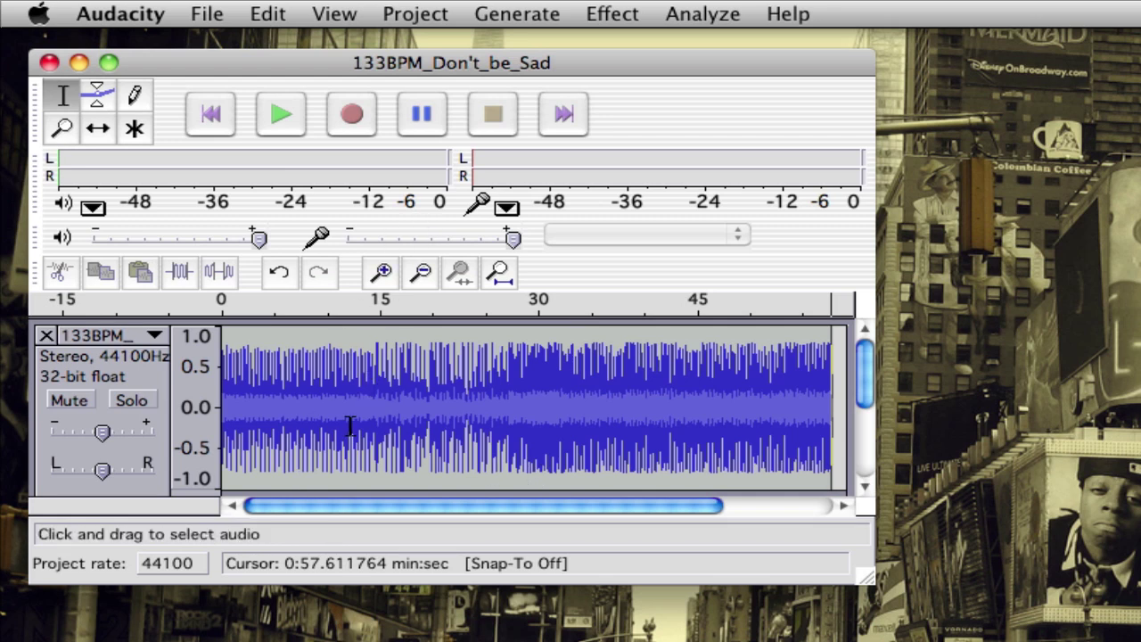
# Step: Try selecting roughly 0:16–0:25, then select the entire song with Cmd+A
pyautogui.moveTo(389, 384); pyautogui.dragTo(486, 392)
pyautogui.click(359, 370)
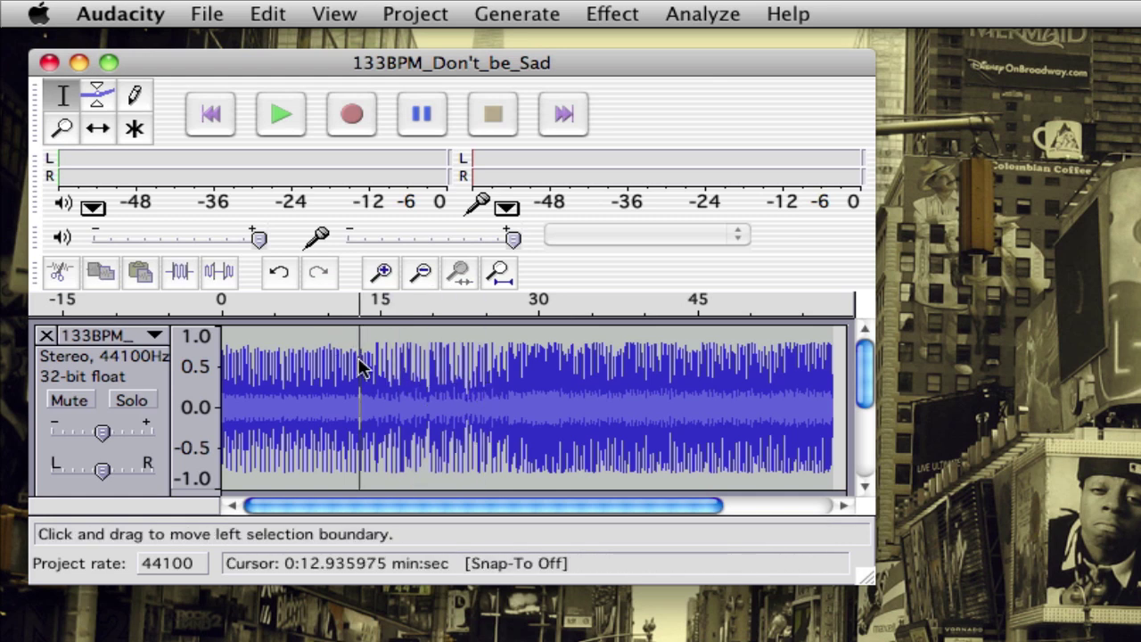
pyautogui.press('super')
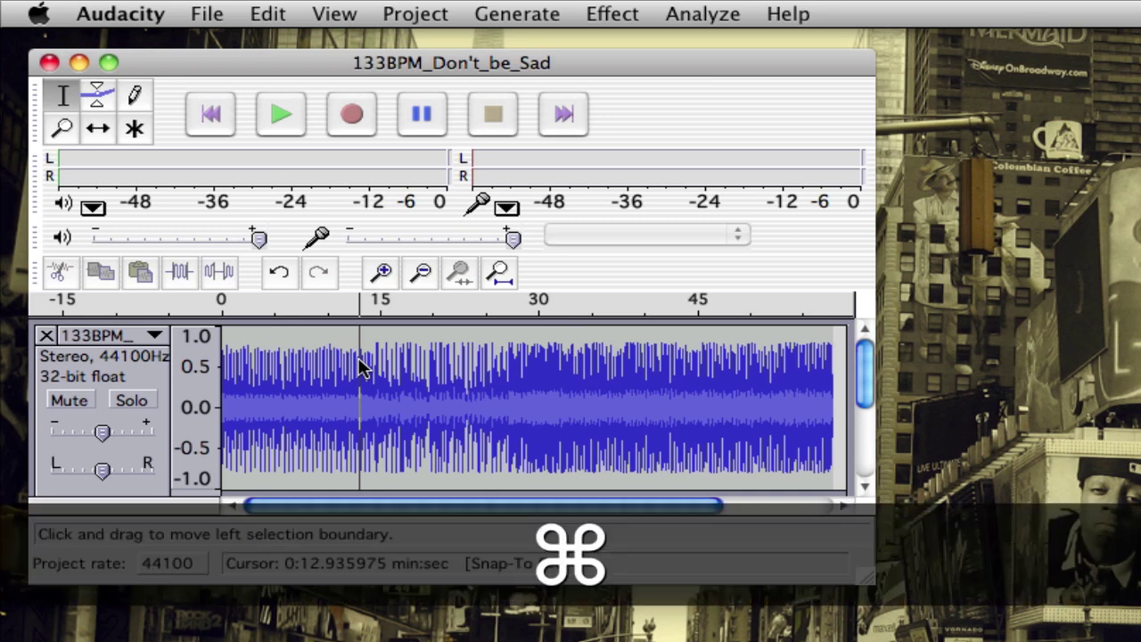
pyautogui.press('super+a')
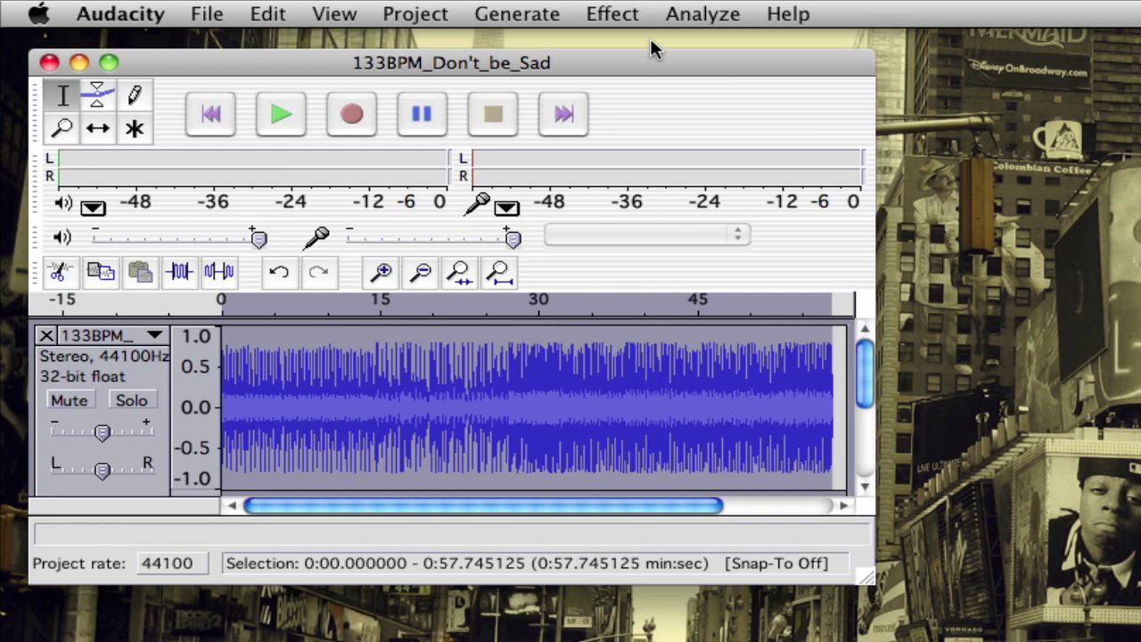
# Step: Apply Effect > Repeat with 4 repetitions, stretching the track to about 4:48
pyautogui.click(631, 12)
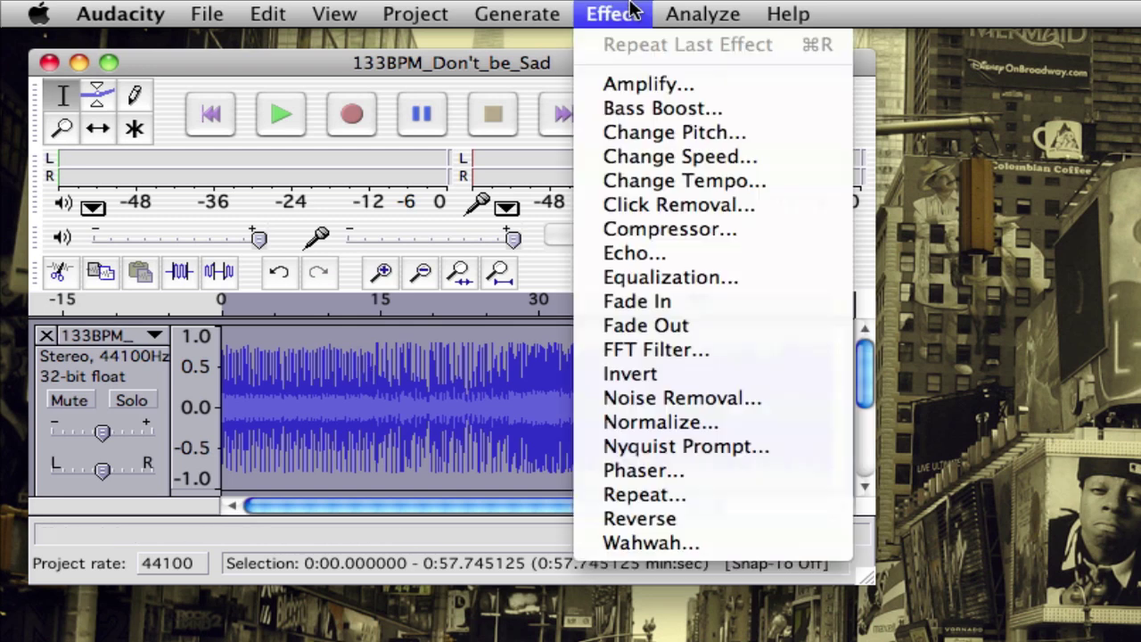
pyautogui.click(631, 495)
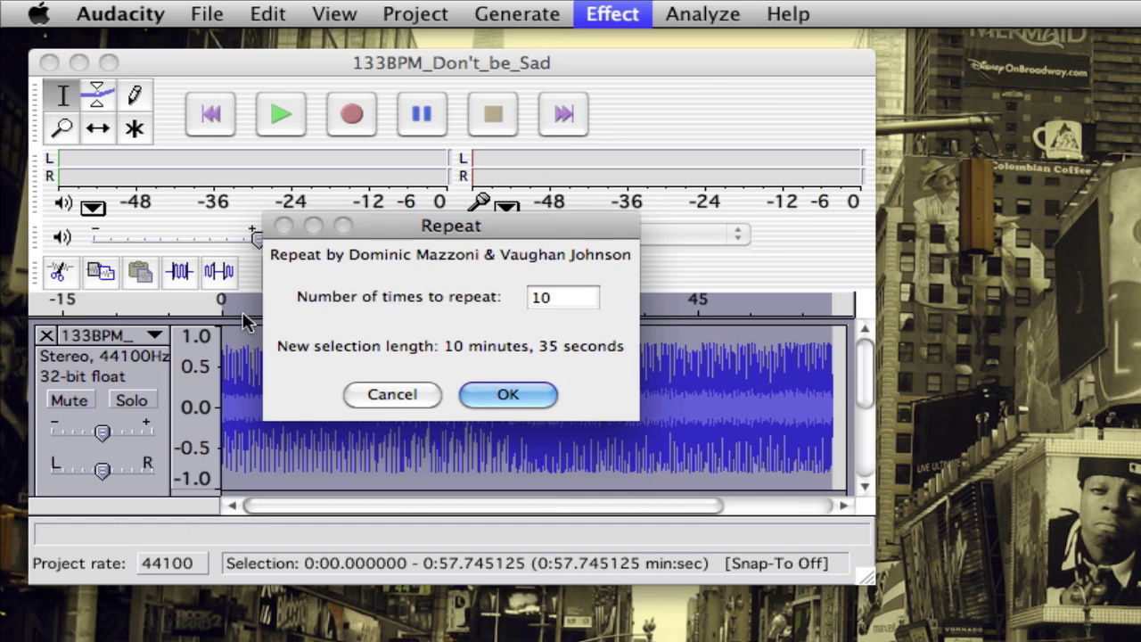
pyautogui.doubleClick(556, 300)
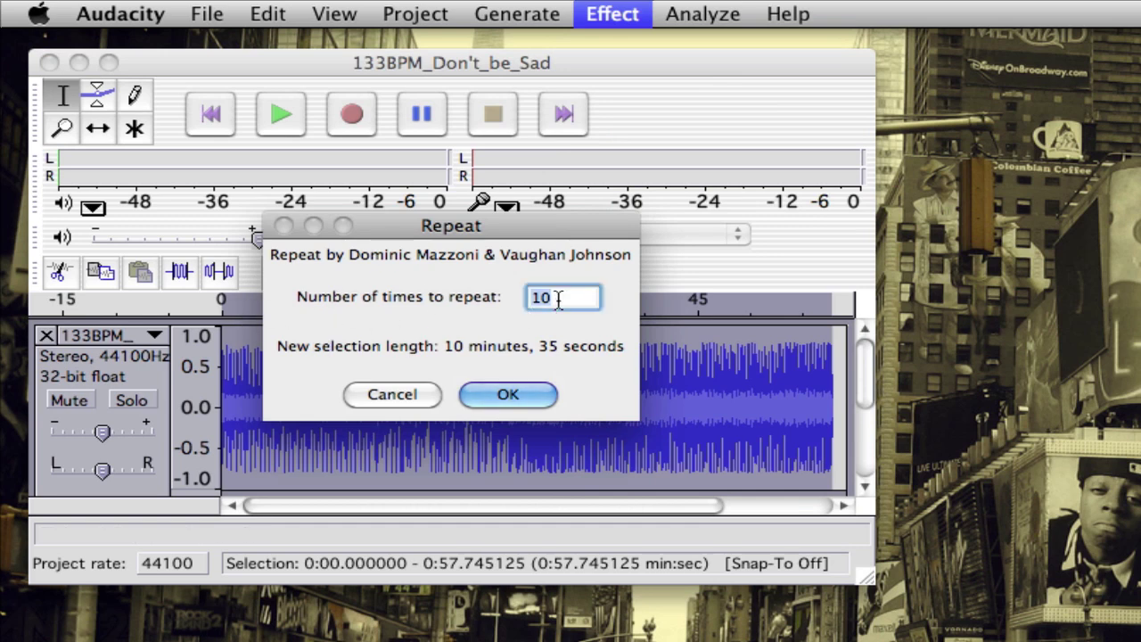
pyautogui.write('3')
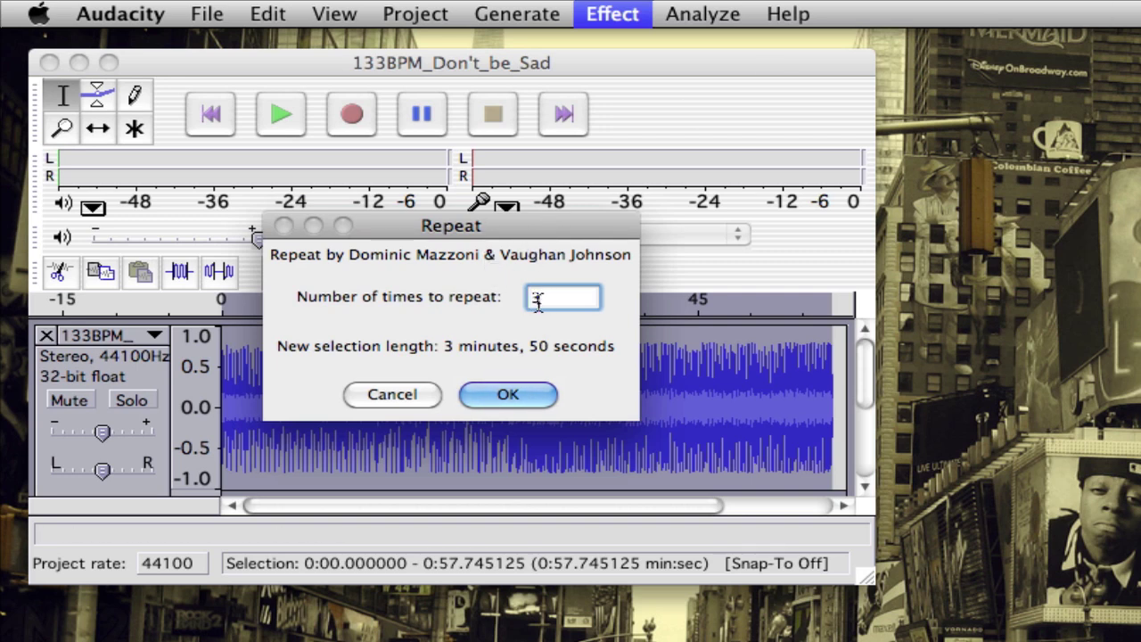
pyautogui.press('BackSpace')
pyautogui.write('4')
pyautogui.click(505, 395)
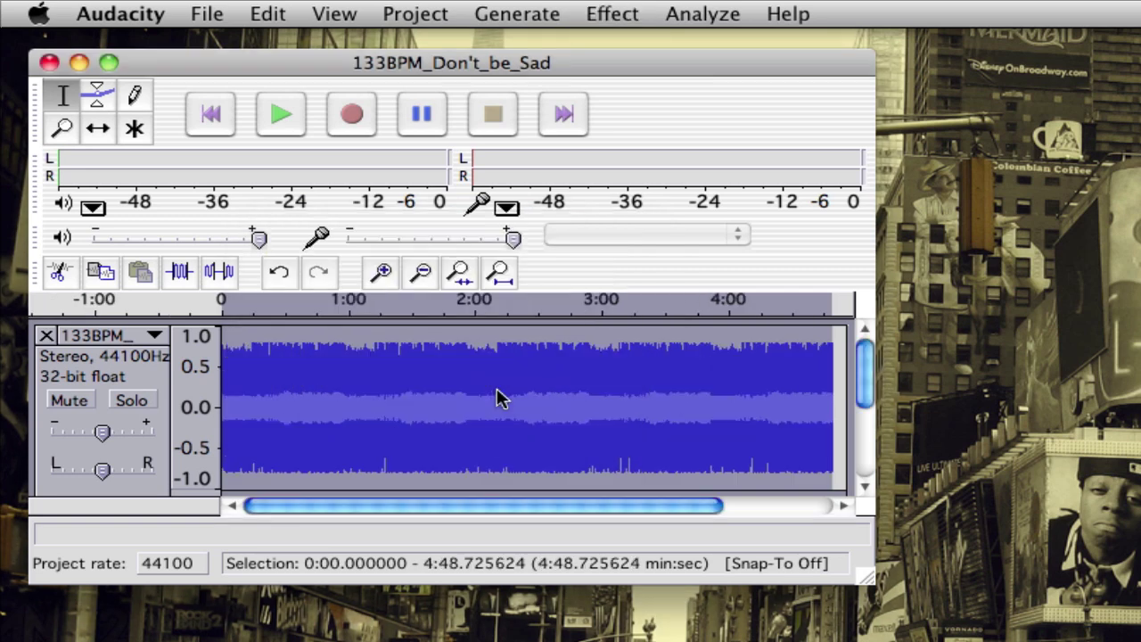
# Step: Scroll along the extended track and clear the full-track selection
pyautogui.moveTo(586, 505); pyautogui.dragTo(697, 505)
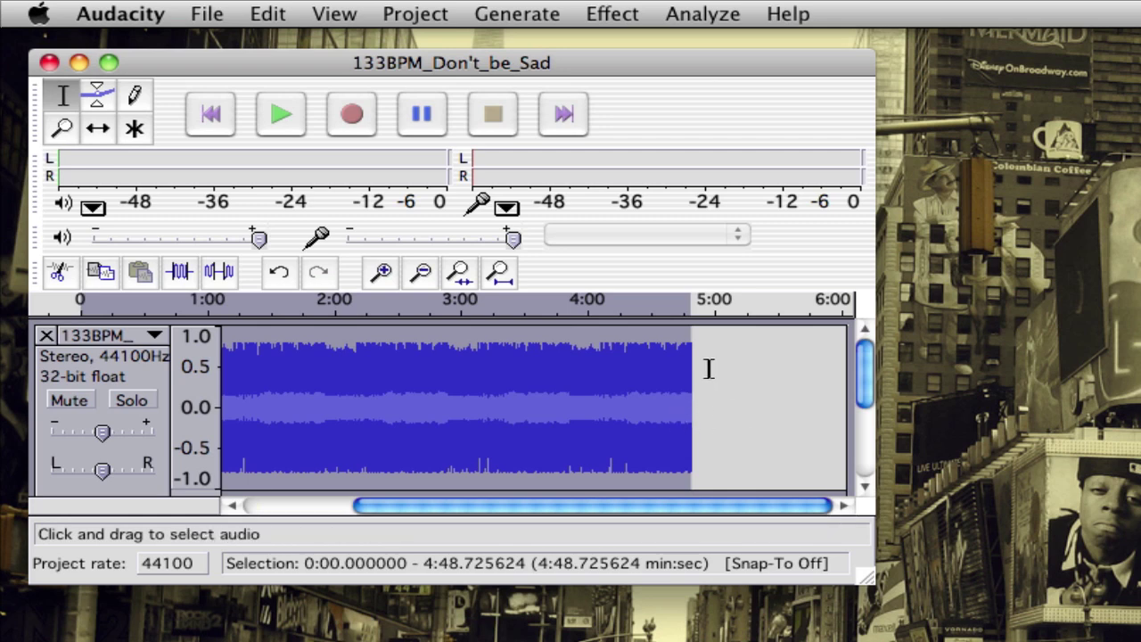
pyautogui.moveTo(694, 502); pyautogui.dragTo(430, 503)
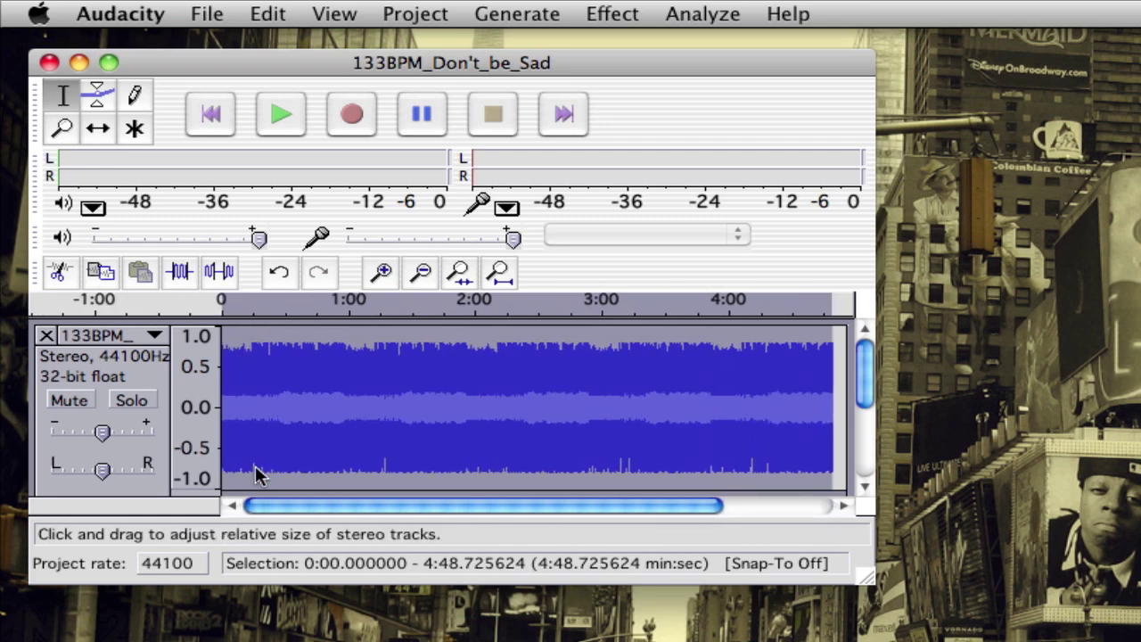
pyautogui.click(230, 398)
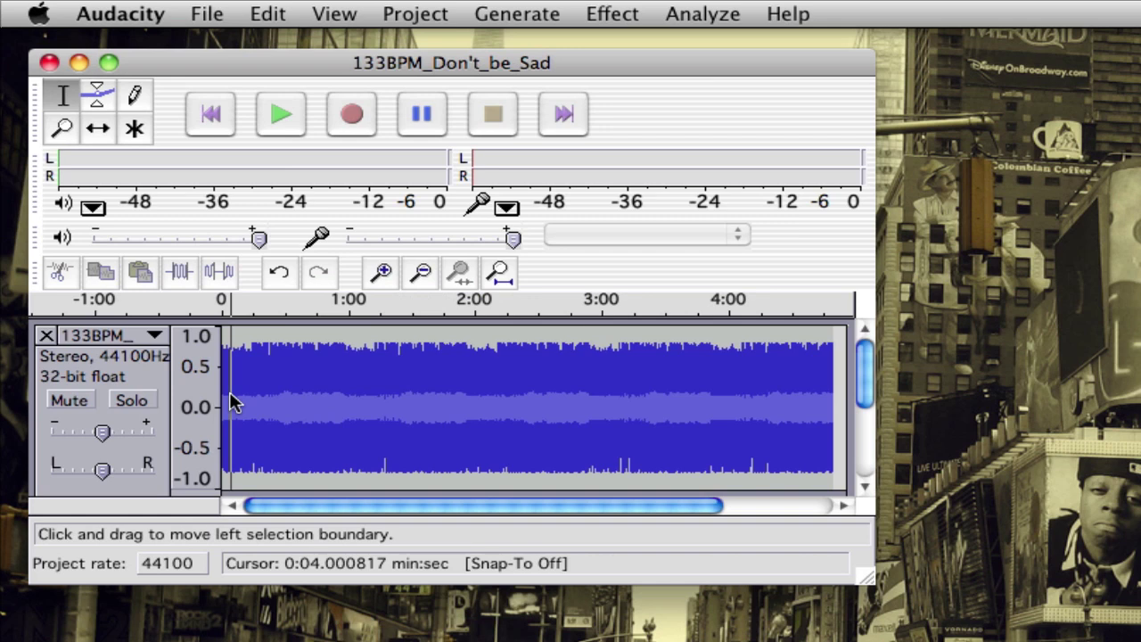
# Step: Play the track from about 2:11, stop it, and bring up the File menu
pyautogui.click(501, 390)
pyautogui.click(294, 124)
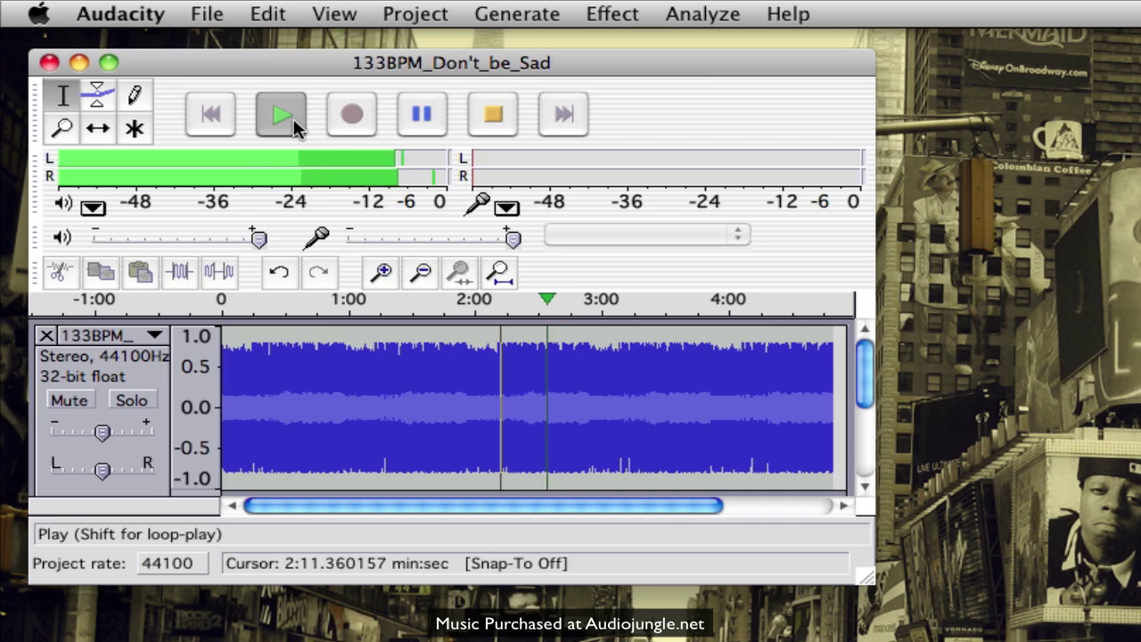
pyautogui.click(495, 116)
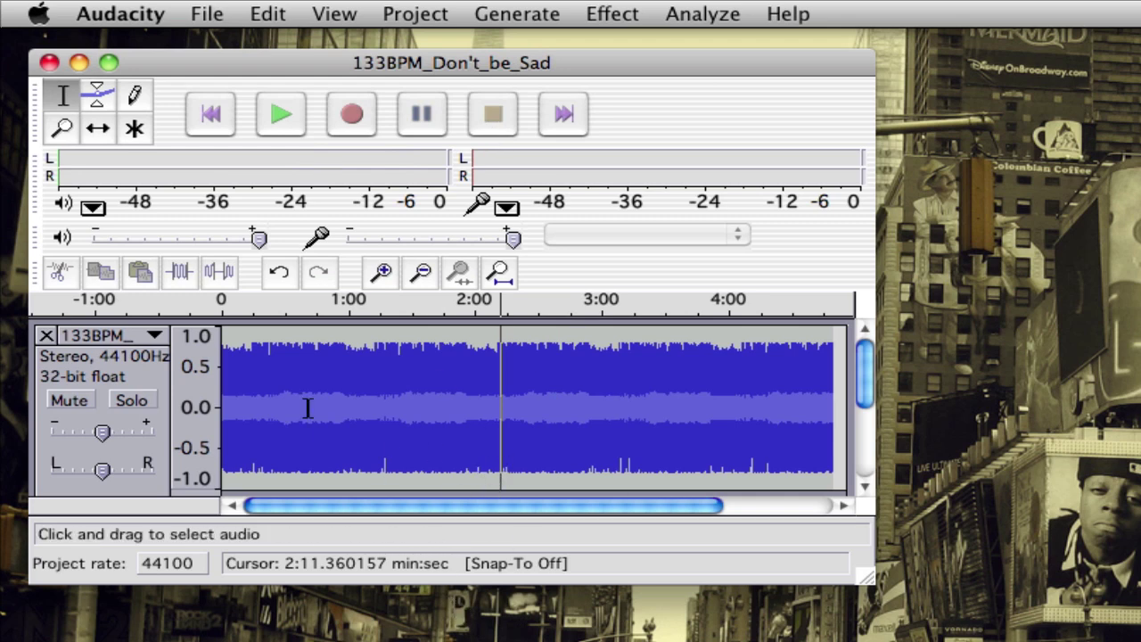
pyautogui.moveTo(567, 508); pyautogui.dragTo(429, 496)
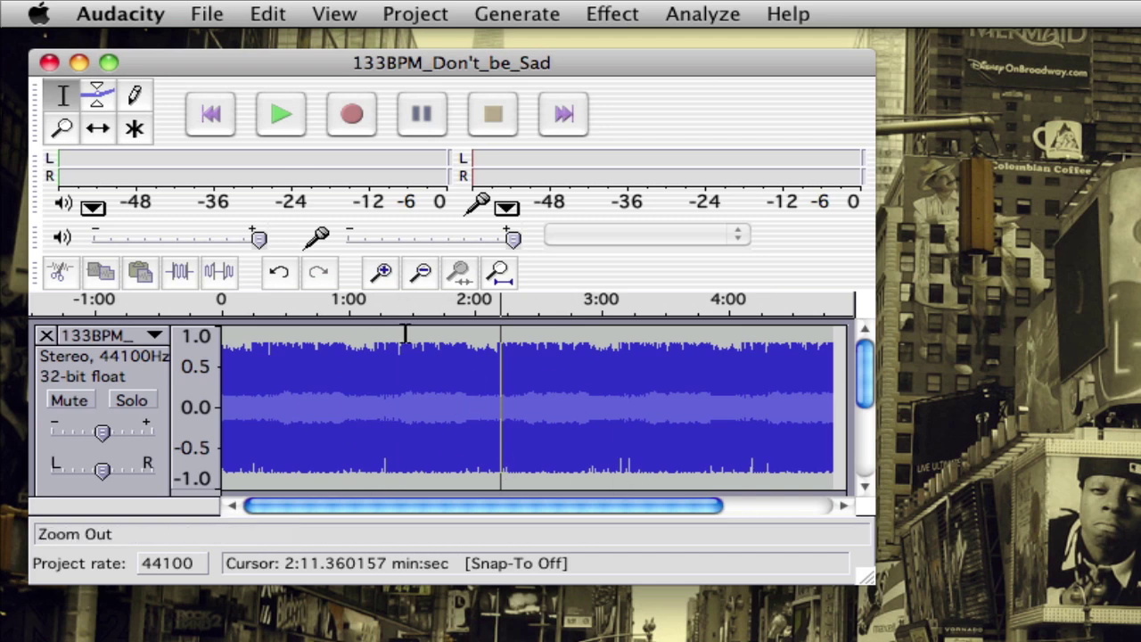
pyautogui.click(212, 11)
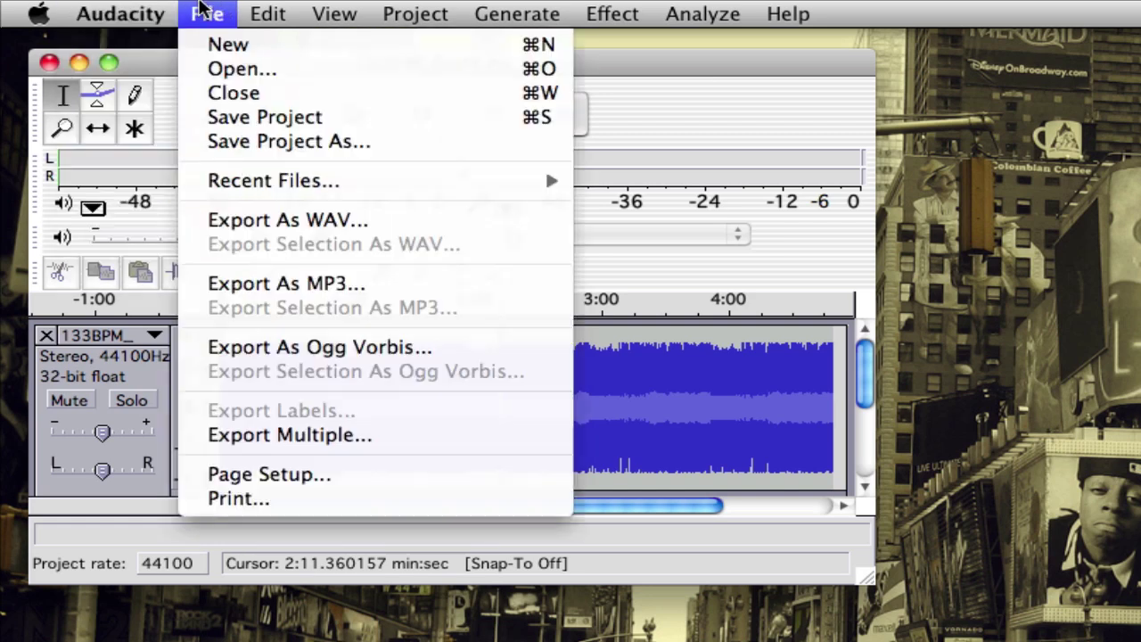
# Step: Remove the looped track, re-import 133BPM_Don't_be_Sad.wav, and maximize the window
pyautogui.click(202, 11)
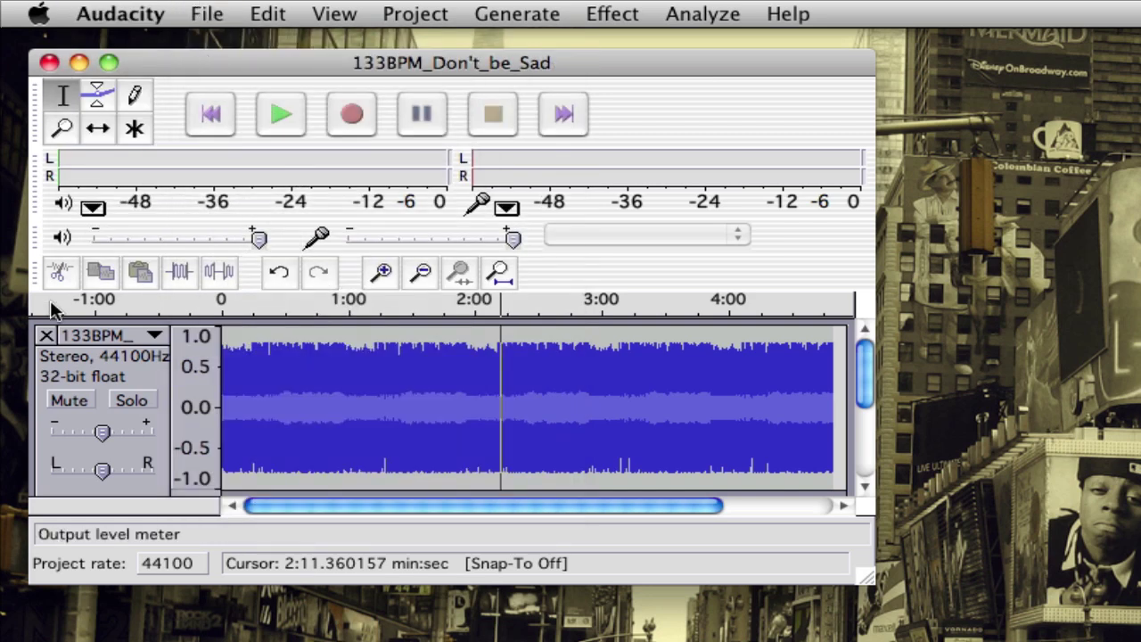
pyautogui.click(46, 336)
pyautogui.click(393, 9)
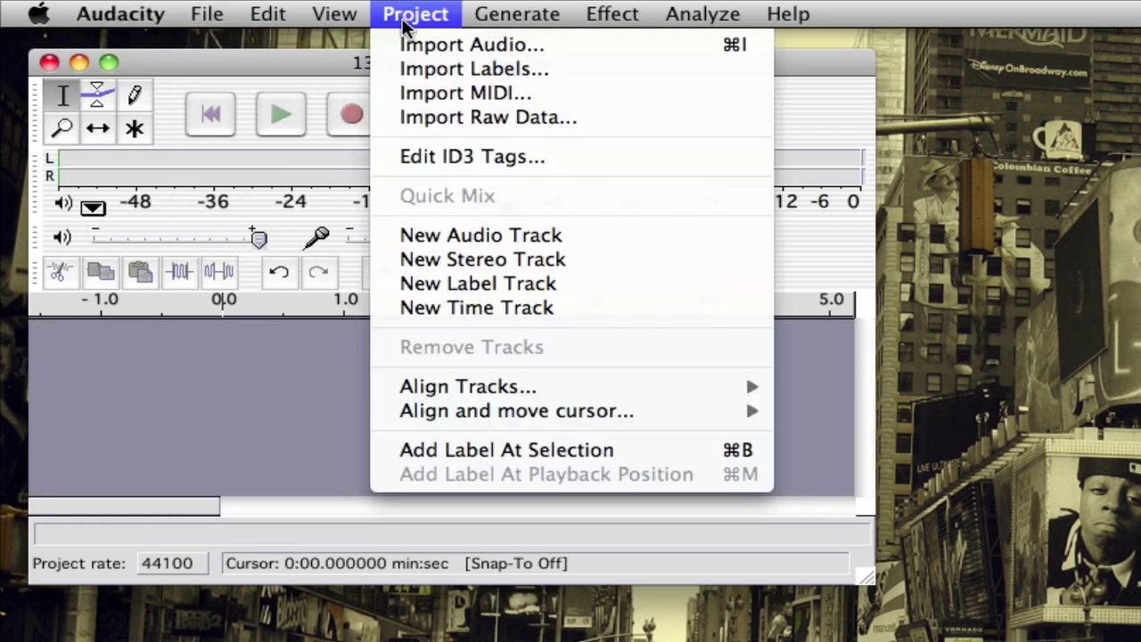
pyautogui.click(404, 43)
pyautogui.doubleClick(865, 306)
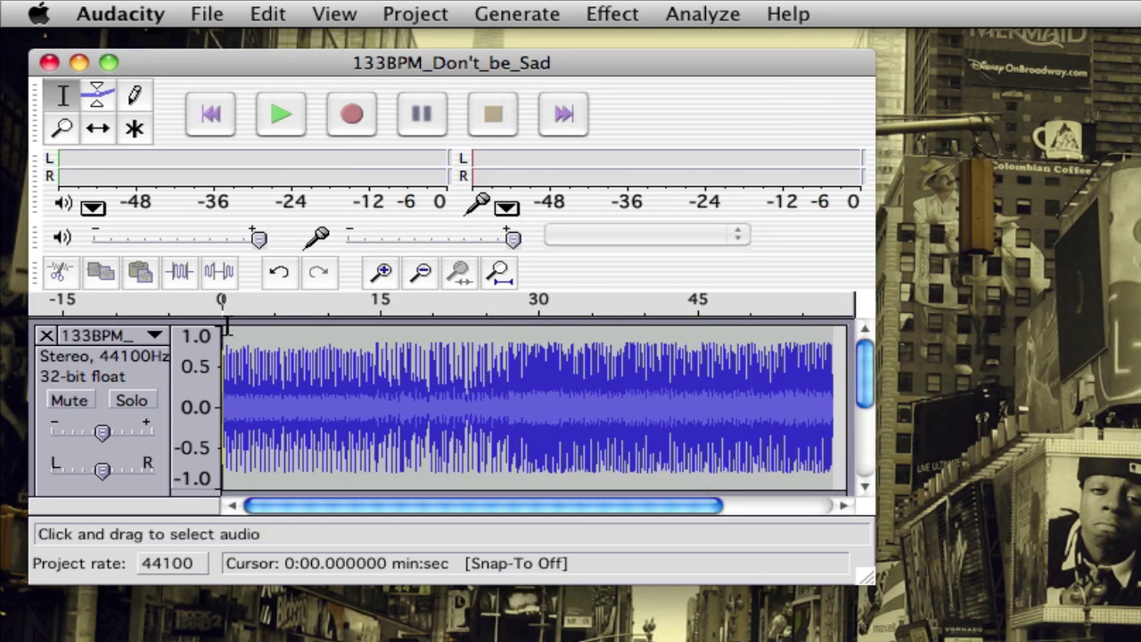
pyautogui.click(109, 62)
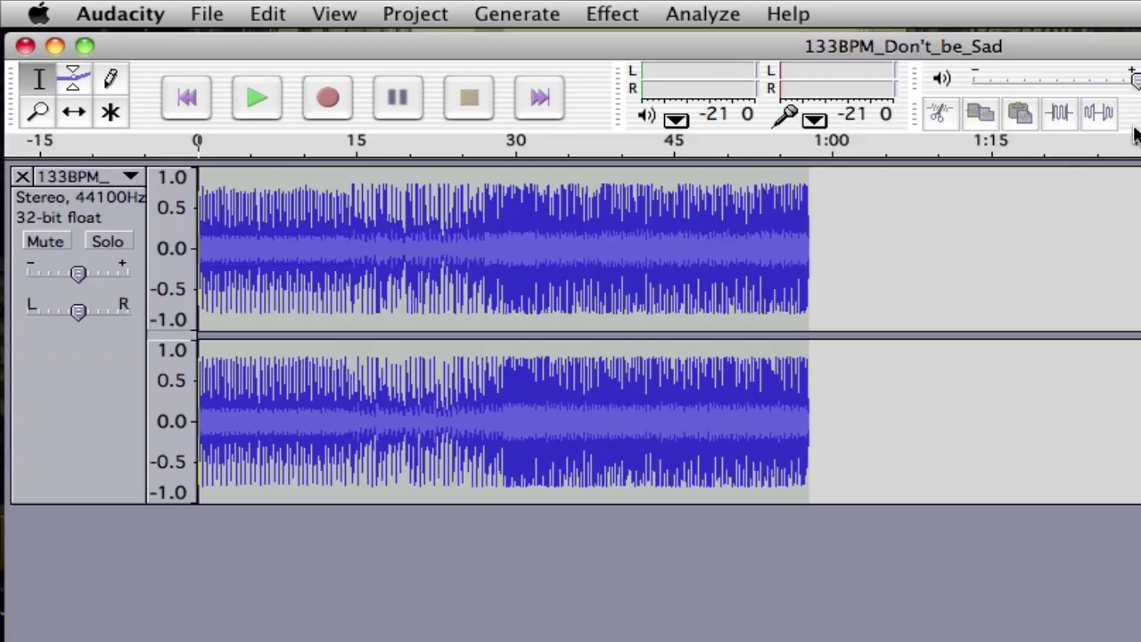
# Step: Zoom into the waveform and play from about 27 seconds to locate the loop
pyautogui.press('super+1')
pyautogui.press('super+1')
pyautogui.press('super+1')
pyautogui.press('super+1')
pyautogui.press('super+1')
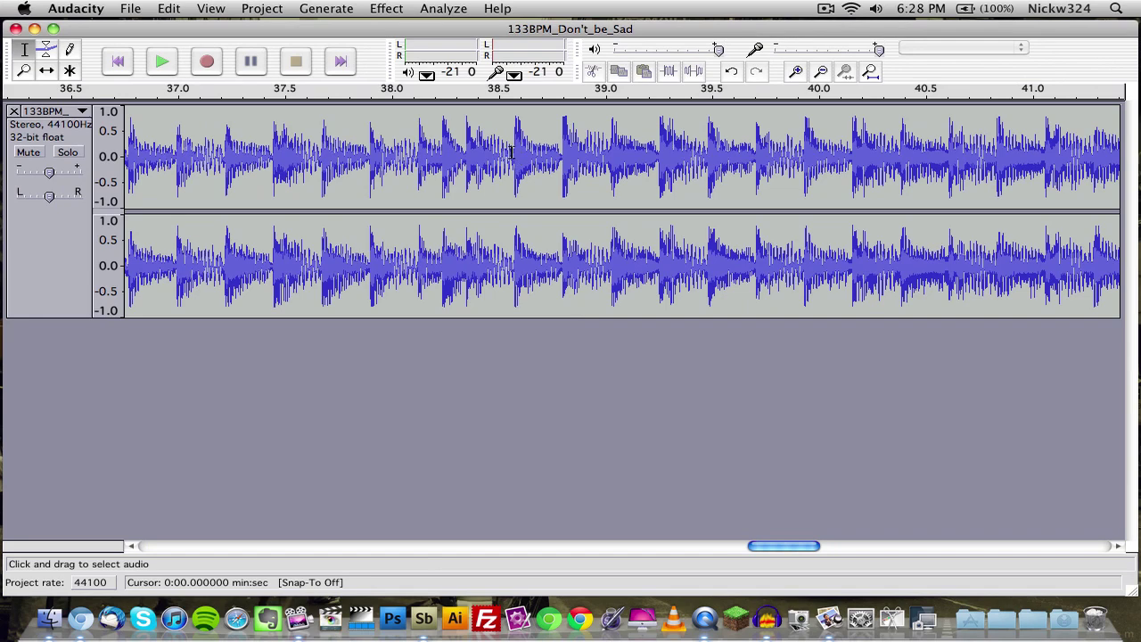
pyautogui.click(511, 153)
pyautogui.hscroll(3, 509, 152)
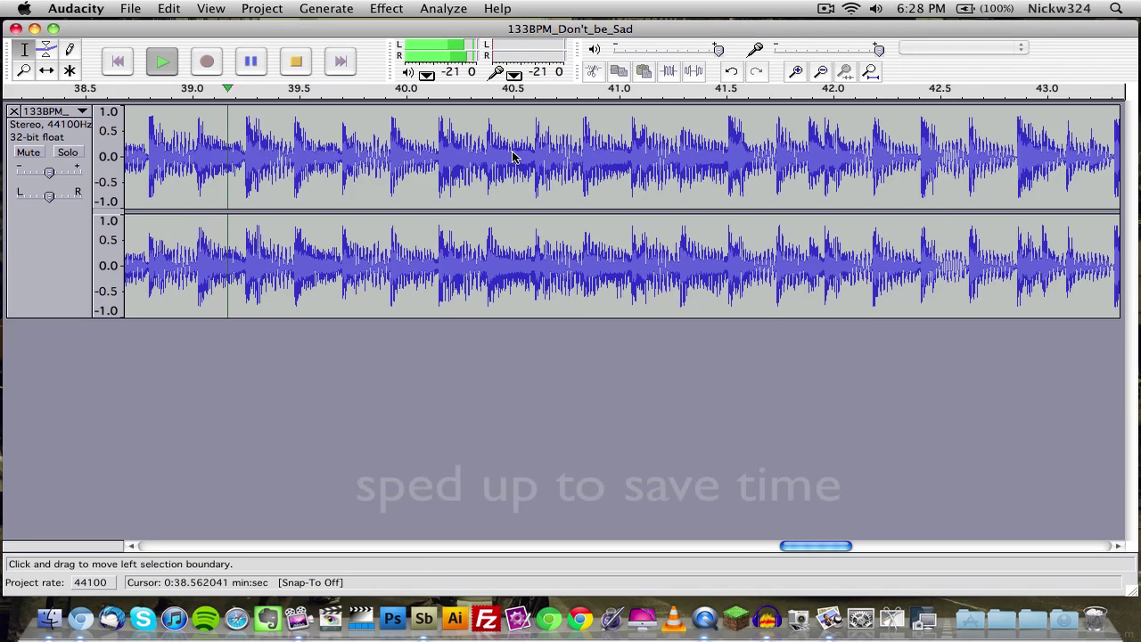
pyautogui.moveTo(794, 548); pyautogui.dragTo(575, 548)
pyautogui.press('space')
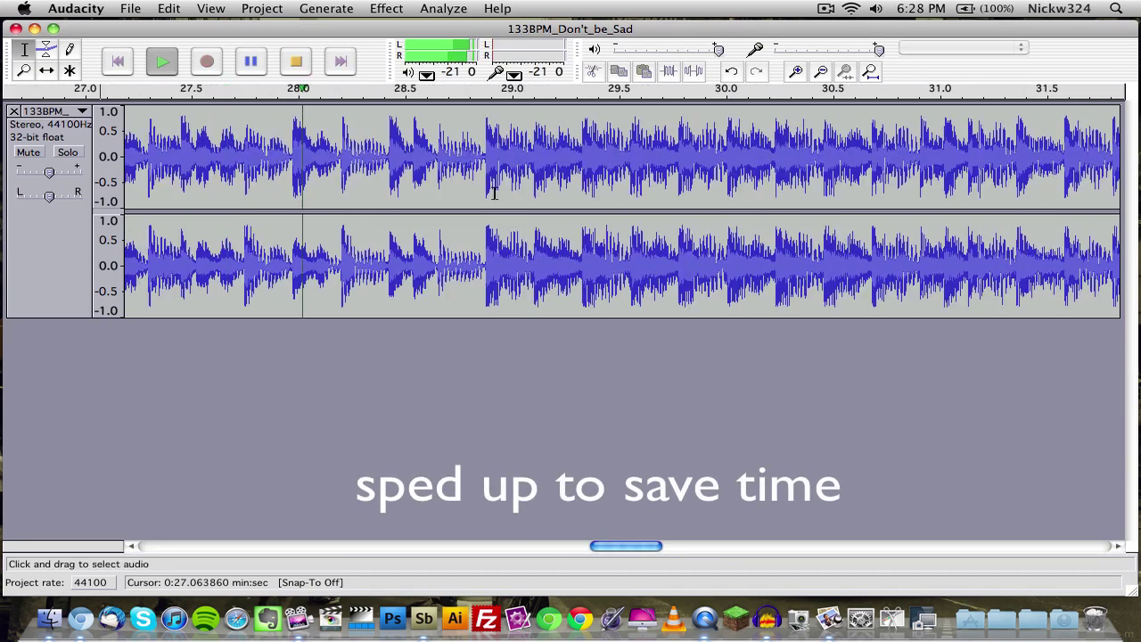
pyautogui.moveTo(713, 548); pyautogui.dragTo(637, 547)
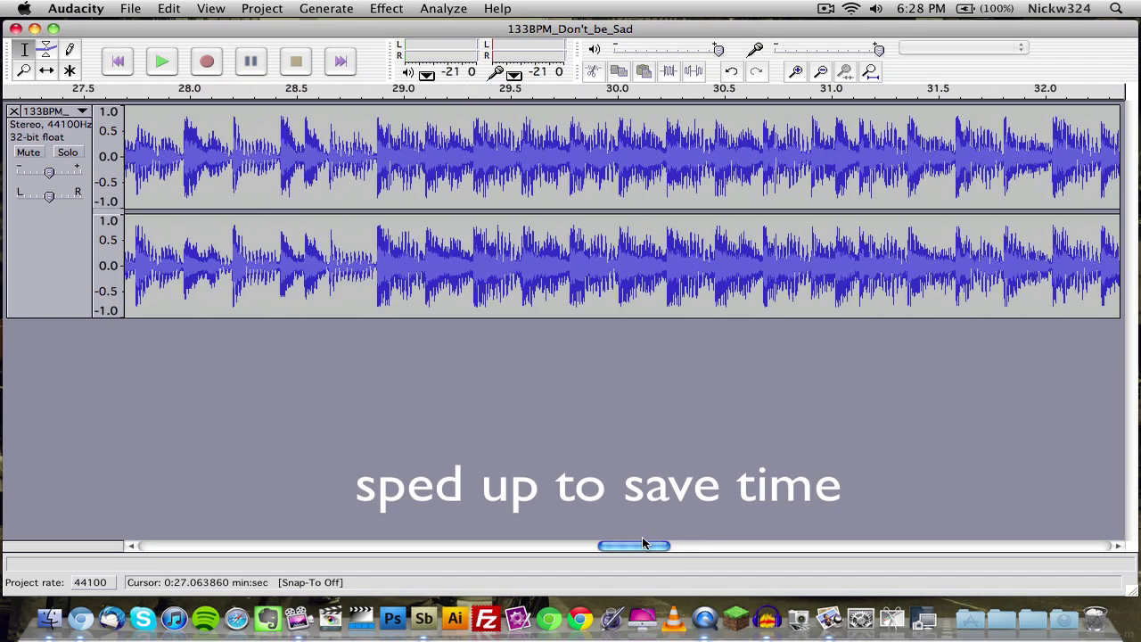
pyautogui.moveTo(379, 153); pyautogui.dragTo(1009, 170)
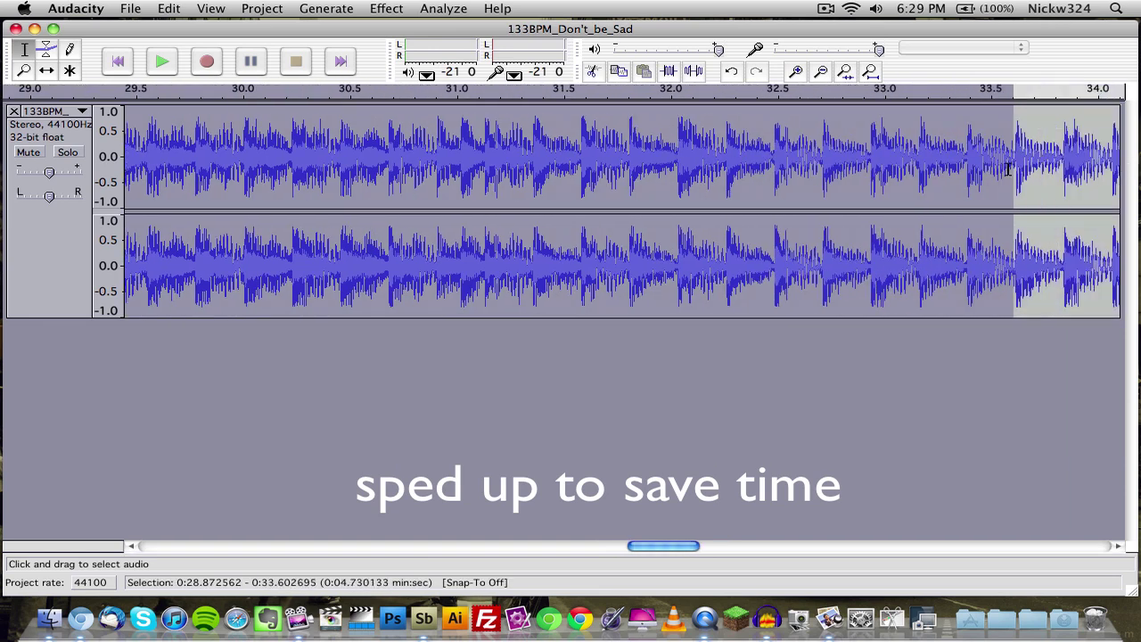
pyautogui.click(167, 66)
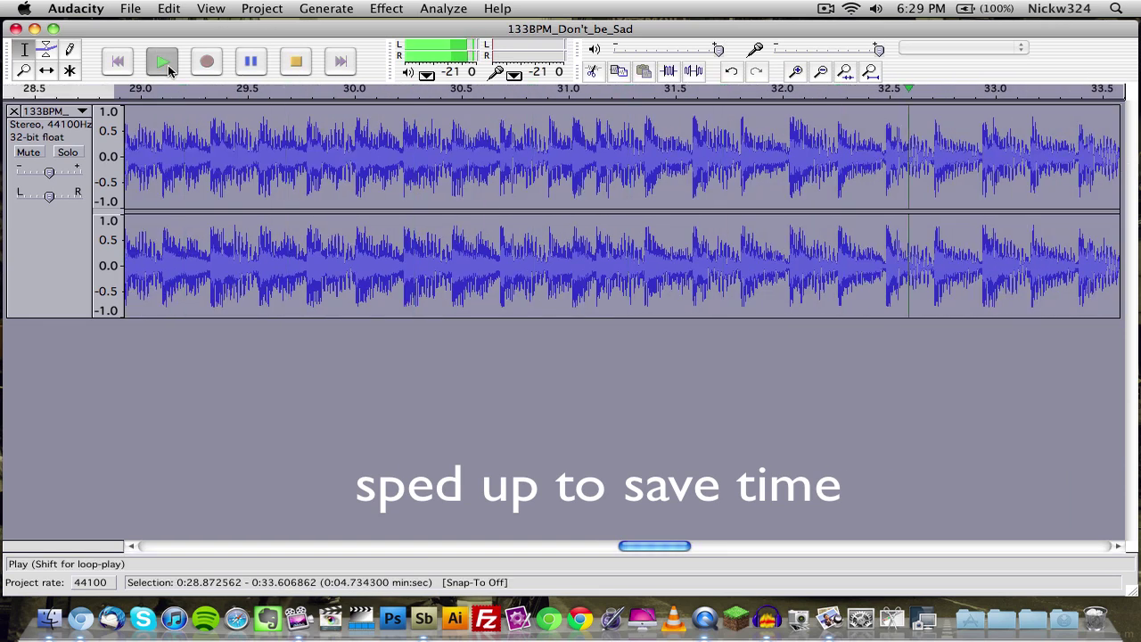
pyautogui.press('space')
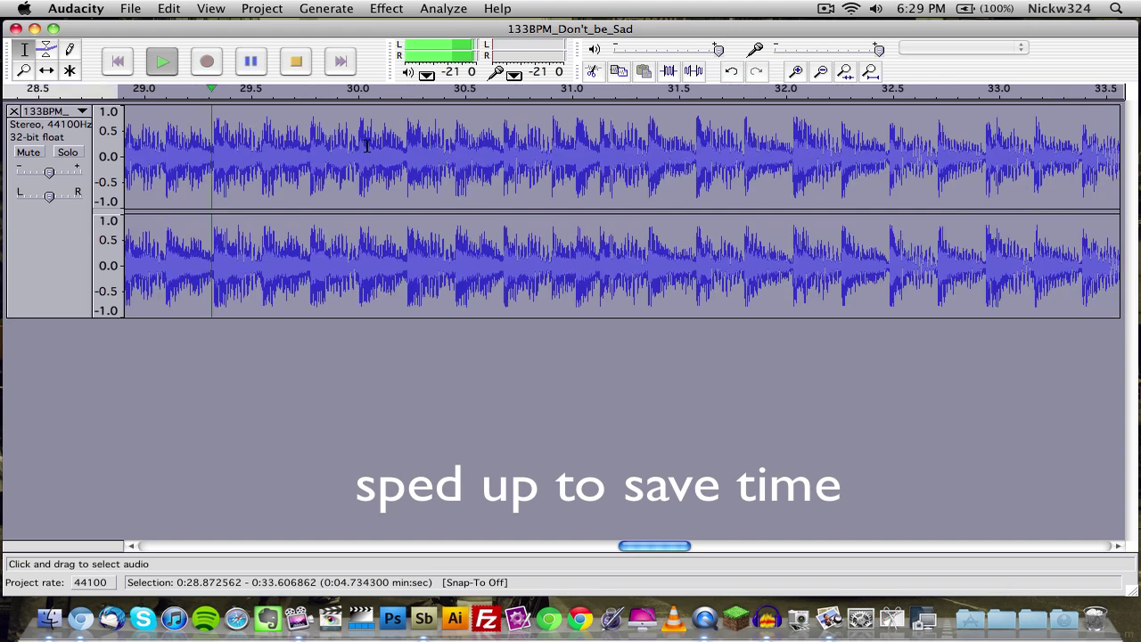
# Step: Select and preview the passage from 28.87 s to 32.26 s
pyautogui.click(787, 156)
pyautogui.moveTo(787, 156); pyautogui.dragTo(304, 156)
pyautogui.click(150, 66)
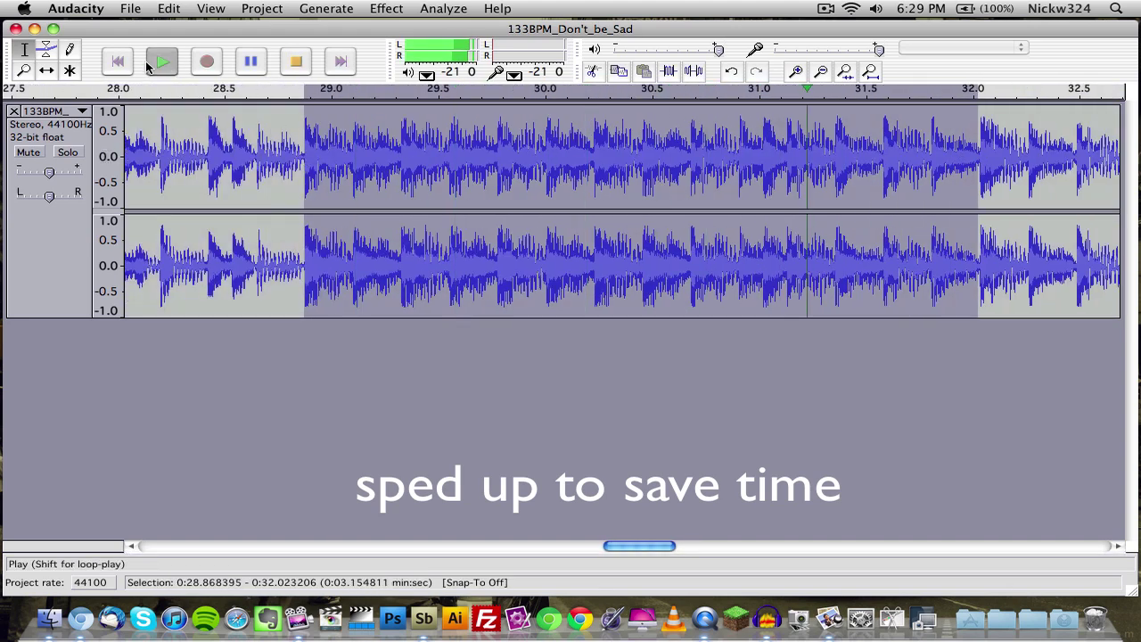
pyautogui.moveTo(1027, 165); pyautogui.dragTo(306, 169)
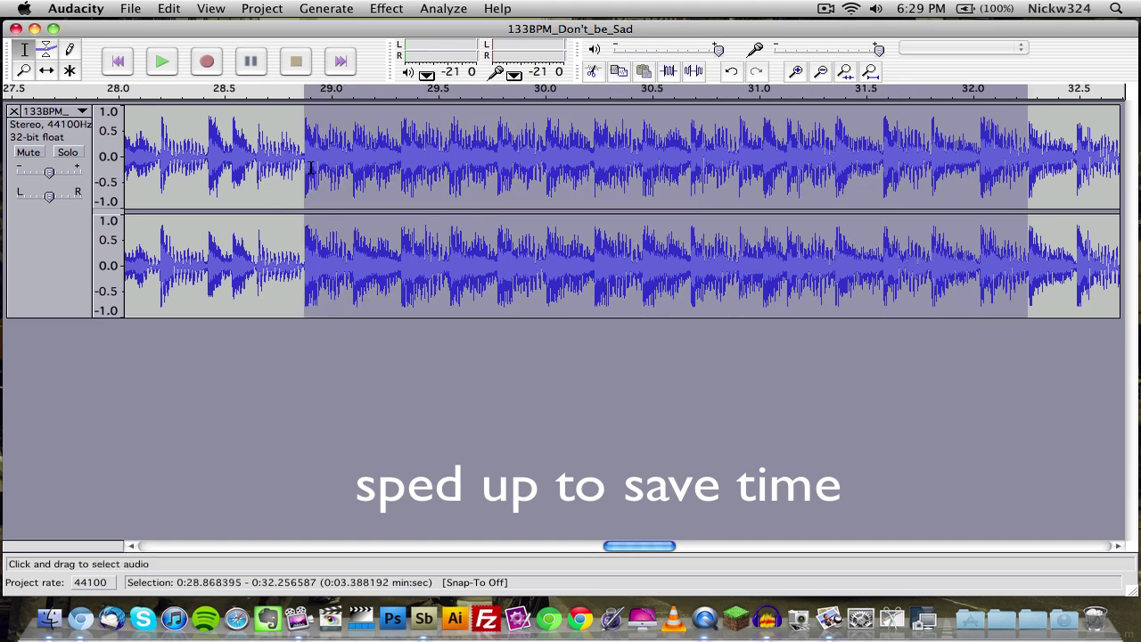
pyautogui.press('space')
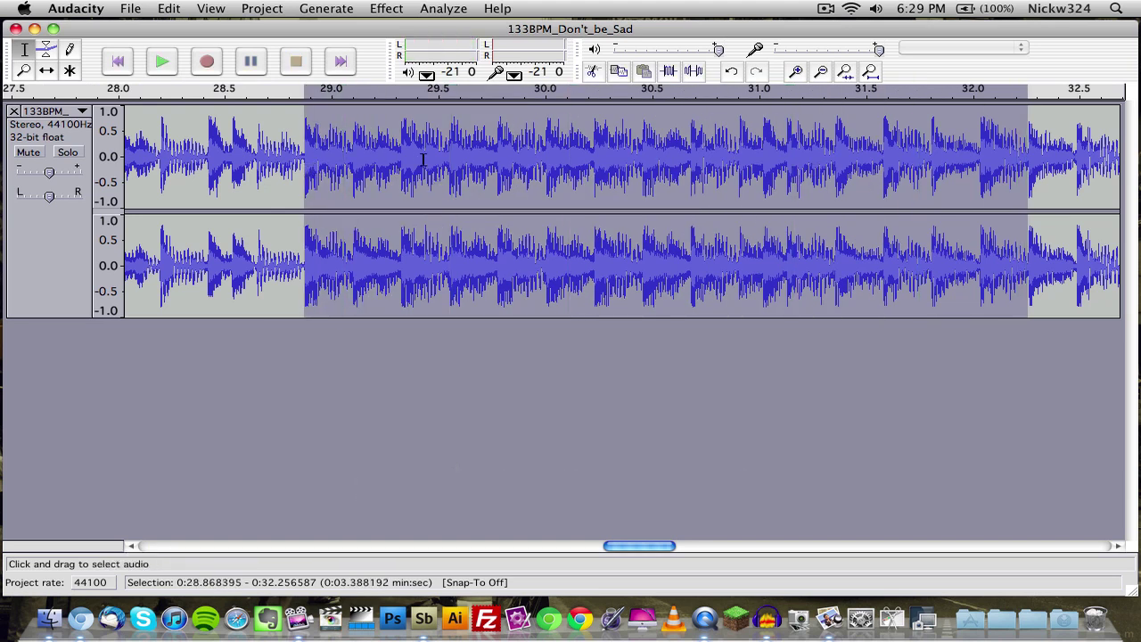
pyautogui.click(378, 6)
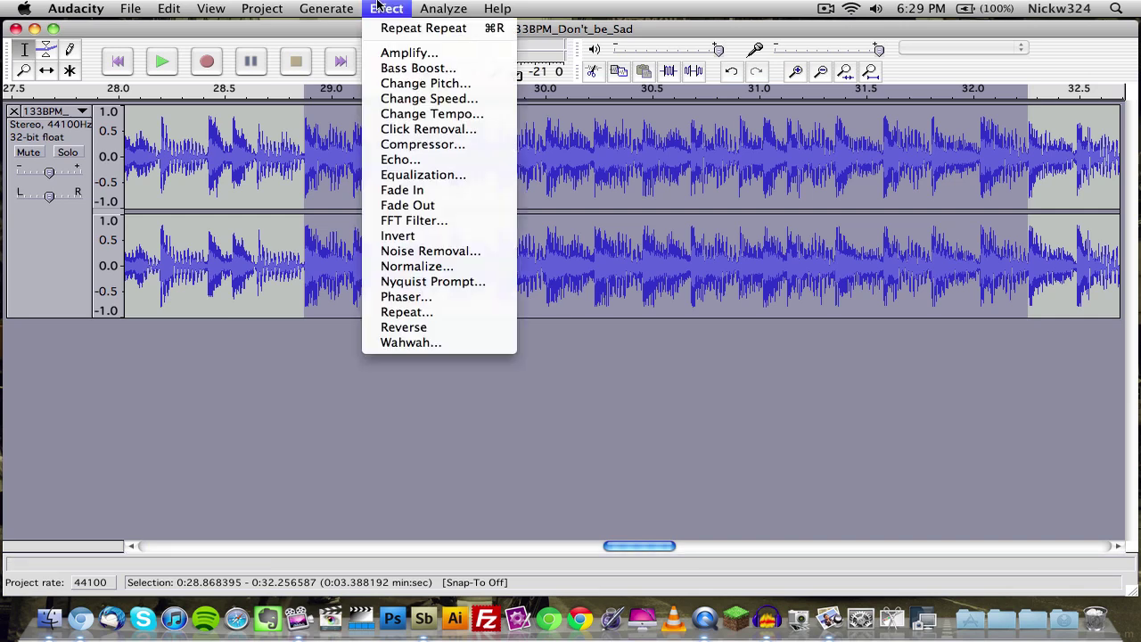
# Step: Repeat the selected passage 8 times, then play the track from about 10 seconds
pyautogui.click(407, 312)
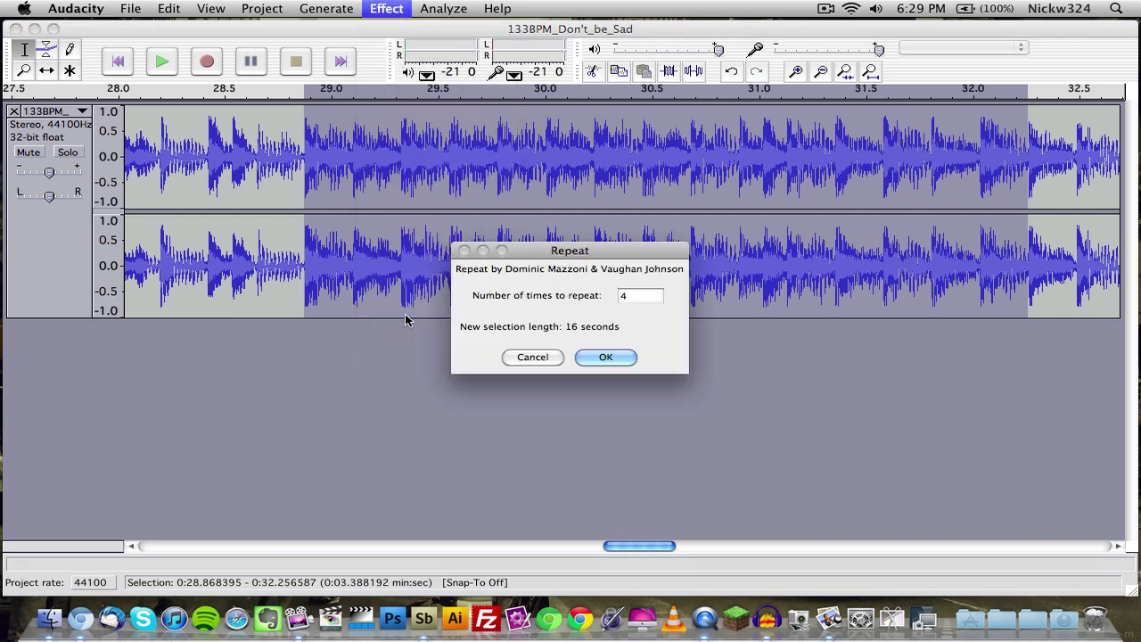
pyautogui.click(654, 296)
pyautogui.press('BackSpace')
pyautogui.write('8')
pyautogui.click(605, 357)
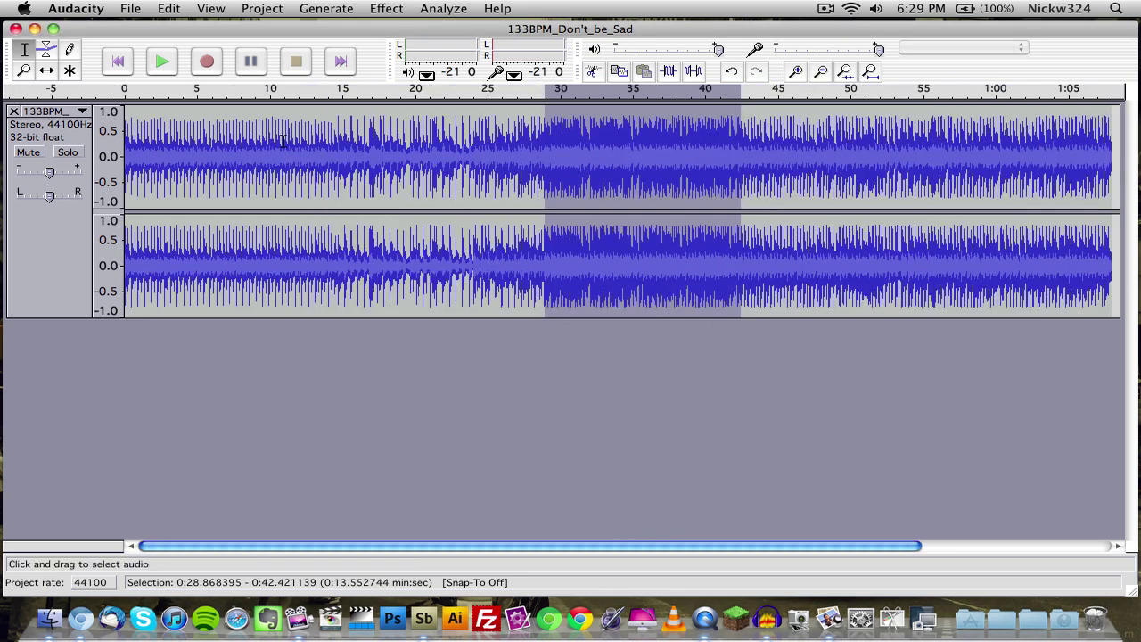
pyautogui.click(275, 176)
pyautogui.press('space')
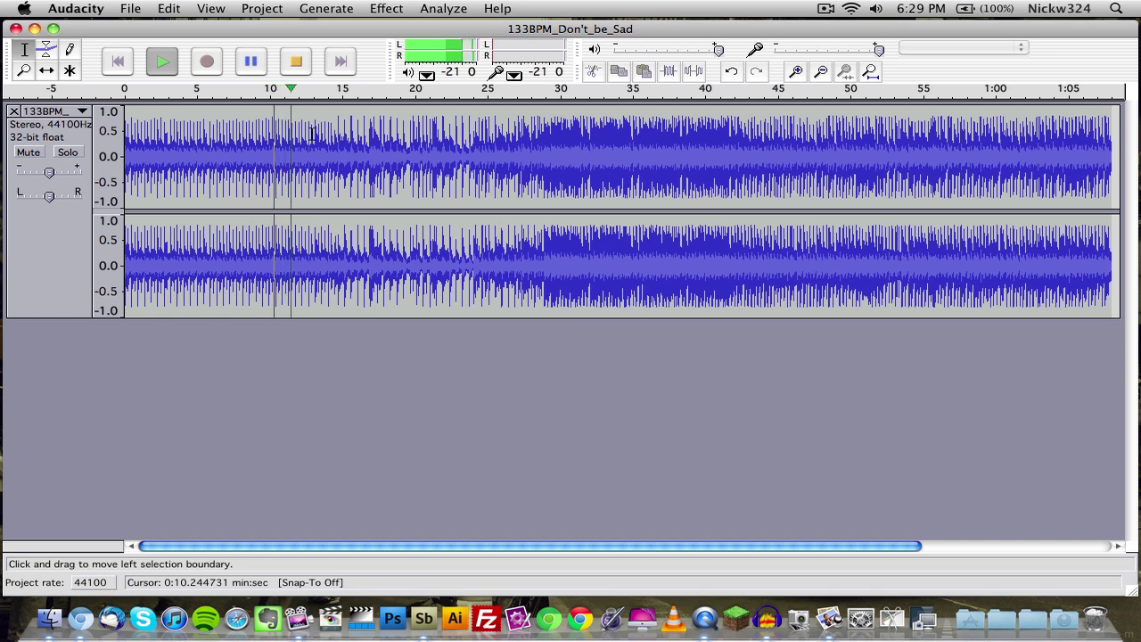
# Step: Replay from about 23 seconds through the repeats, stop, and restore the window size
pyautogui.press('space')
pyautogui.click(463, 140)
pyautogui.press('space')
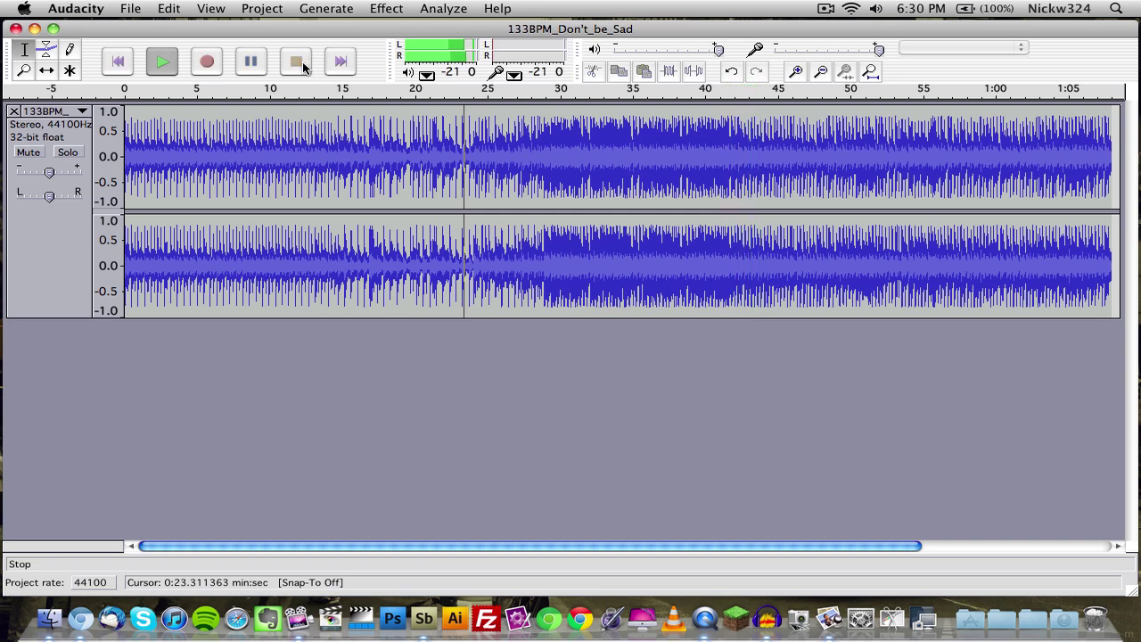
pyautogui.click(302, 63)
pyautogui.click(52, 30)
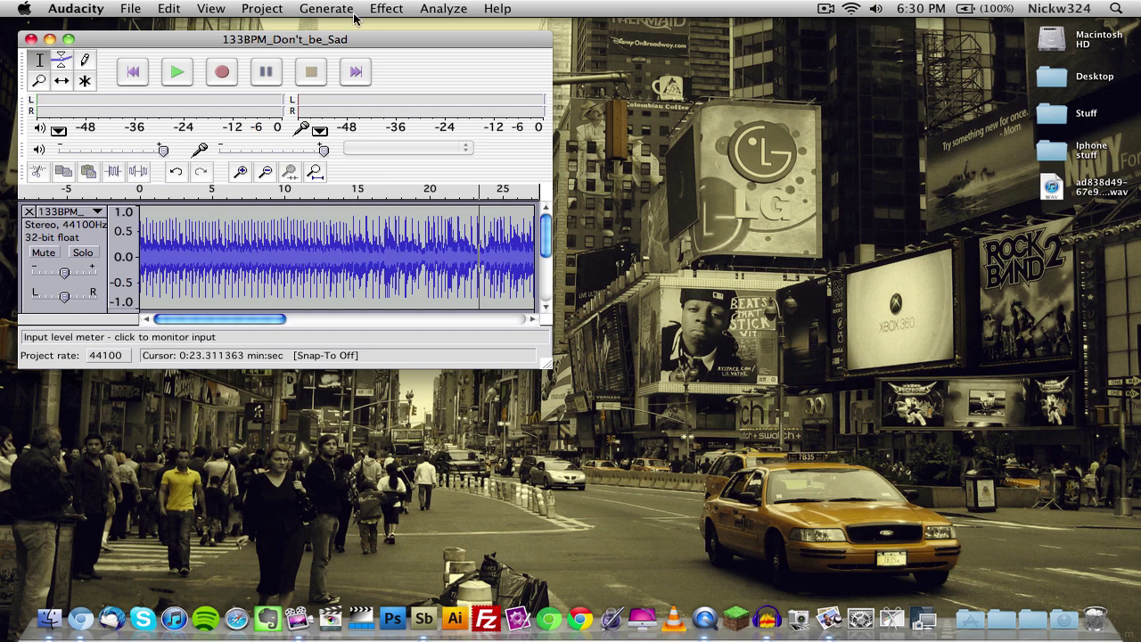
# Step: Close the project without saving changes and quit Audacity with Cmd+Q
pyautogui.click(386, 9)
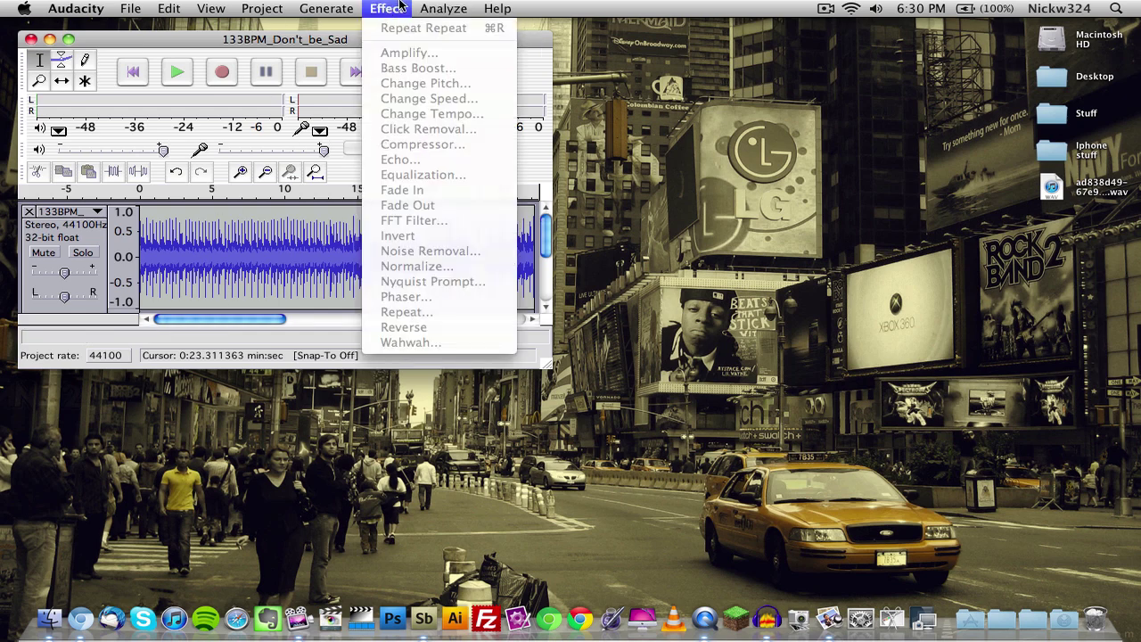
pyautogui.click(400, 5)
pyautogui.click(30, 39)
pyautogui.click(512, 205)
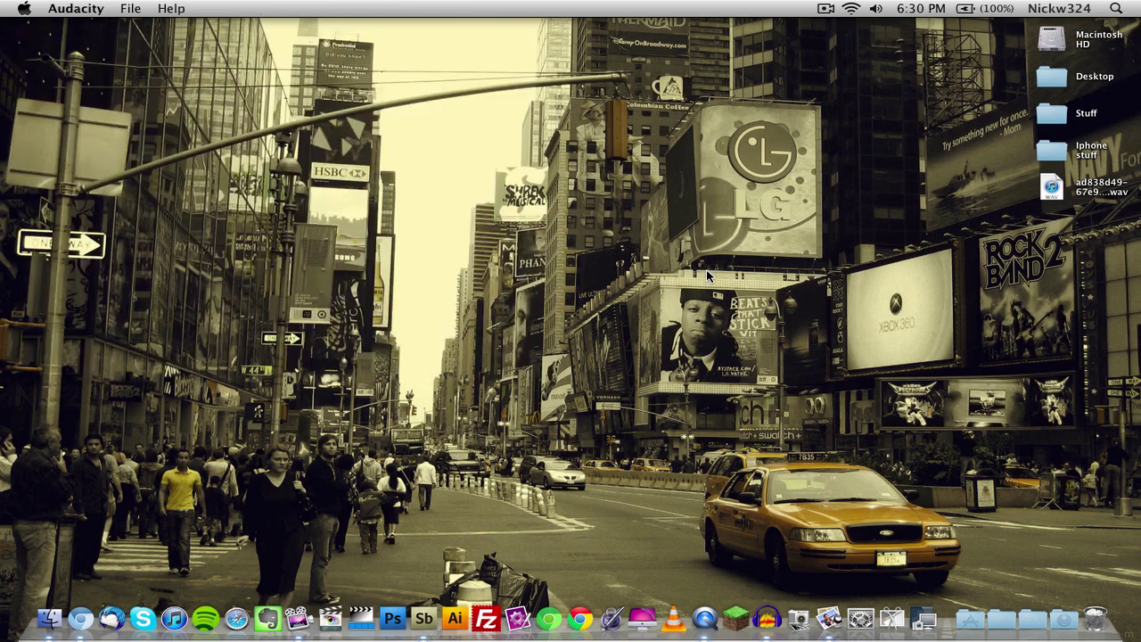
pyautogui.press('super+q')
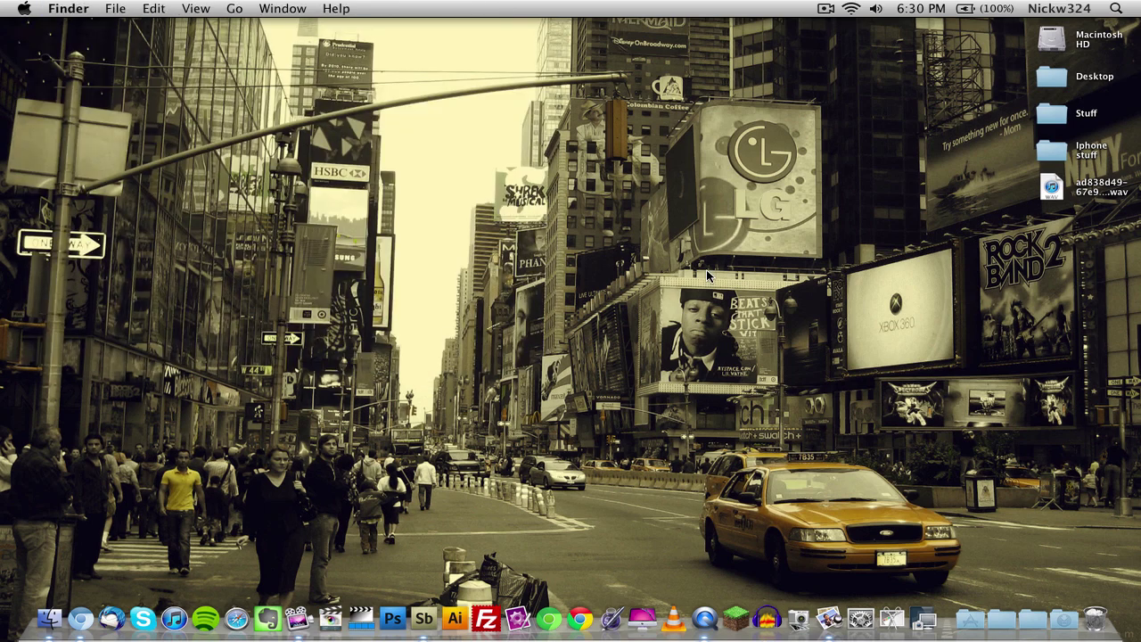